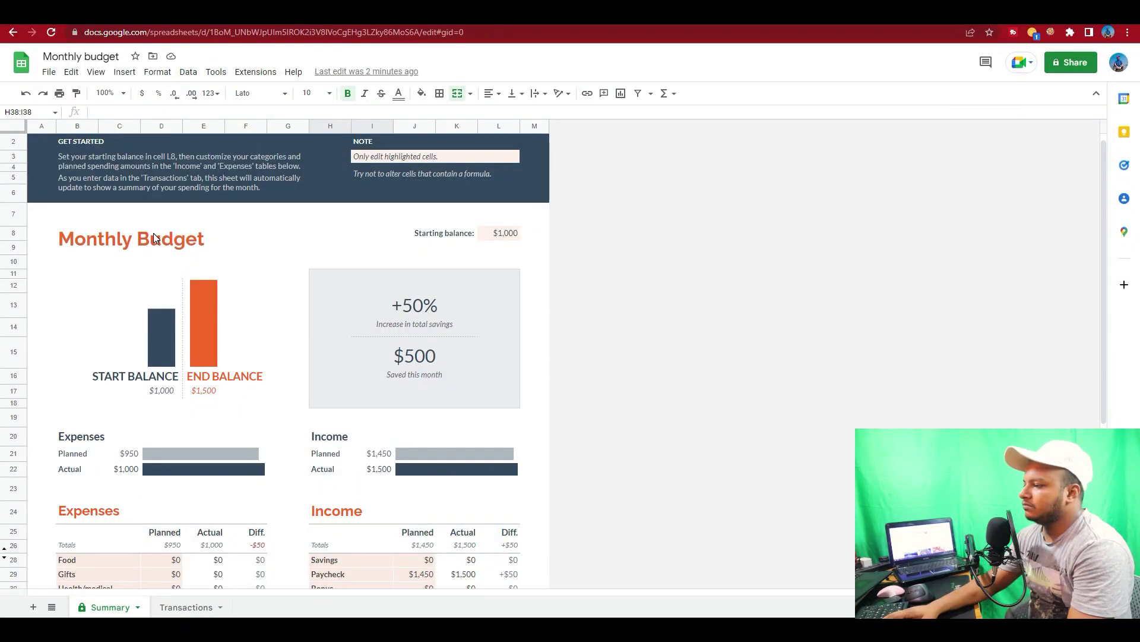
Step: Go back to the spreadsheet list and reopen the Monthly budget spreadsheet
{"action": "scroll", "coordinate": [153, 236], "scroll_direction": "down", "scroll_amount": 2}
{"action": "scroll", "coordinate": [153, 235], "scroll_direction": "down", "scroll_amount": 2}
{"action": "scroll", "coordinate": [154, 235], "scroll_direction": "down", "scroll_amount": 1}
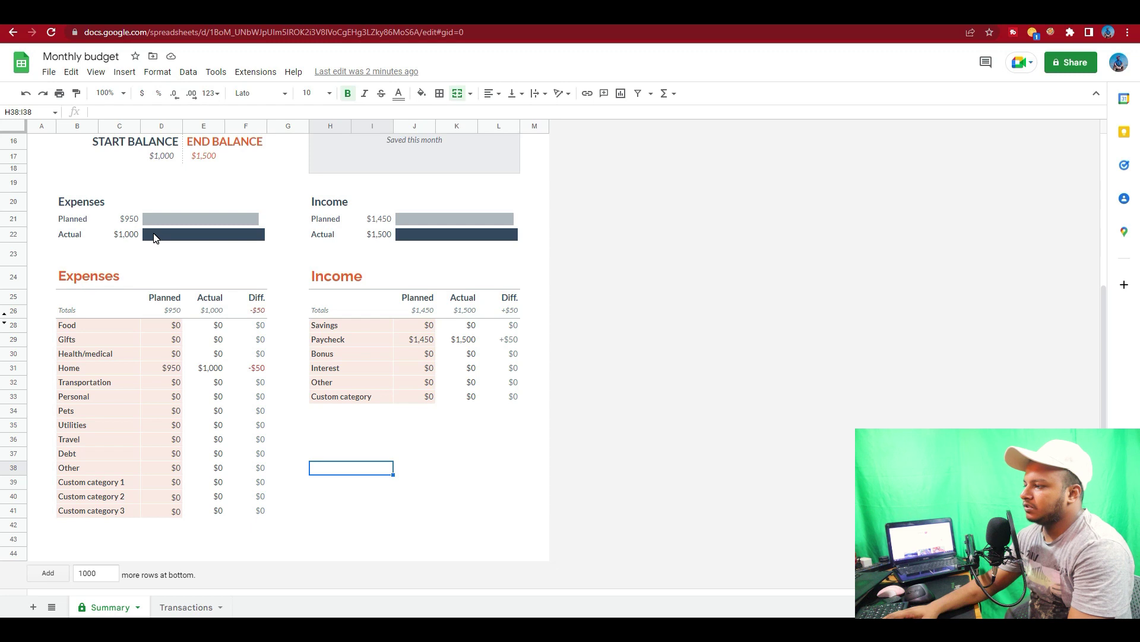
{"action": "scroll", "coordinate": [165, 240], "scroll_direction": "up", "scroll_amount": 2}
{"action": "scroll", "coordinate": [165, 242], "scroll_direction": "up", "scroll_amount": 1}
{"action": "scroll", "coordinate": [165, 238], "scroll_direction": "up", "scroll_amount": 1}
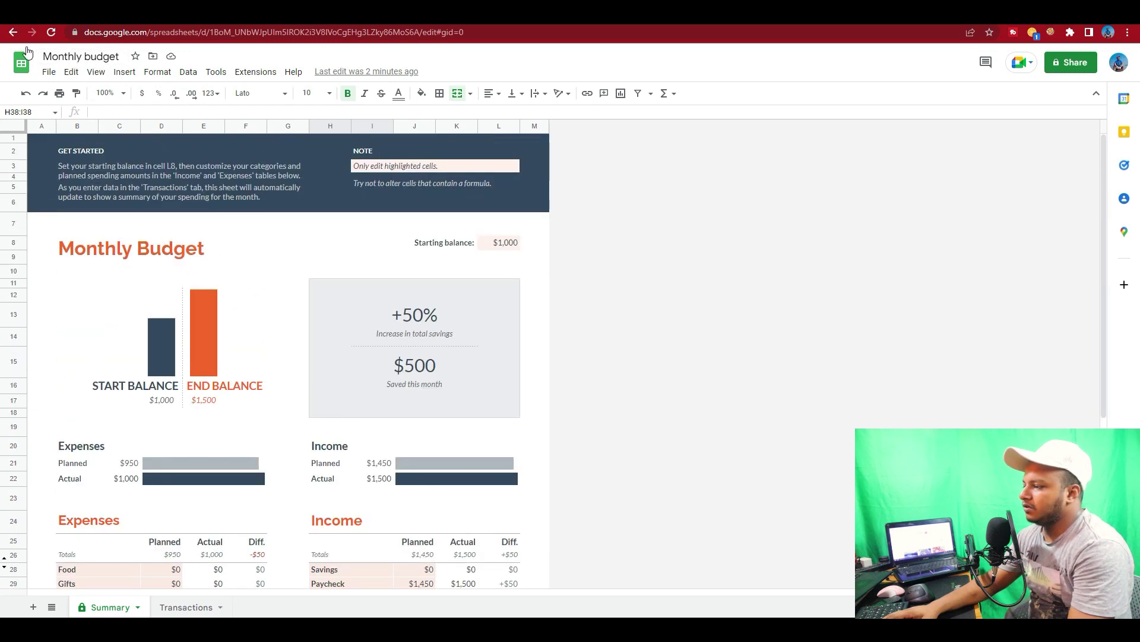
{"action": "left_click", "coordinate": [15, 34]}
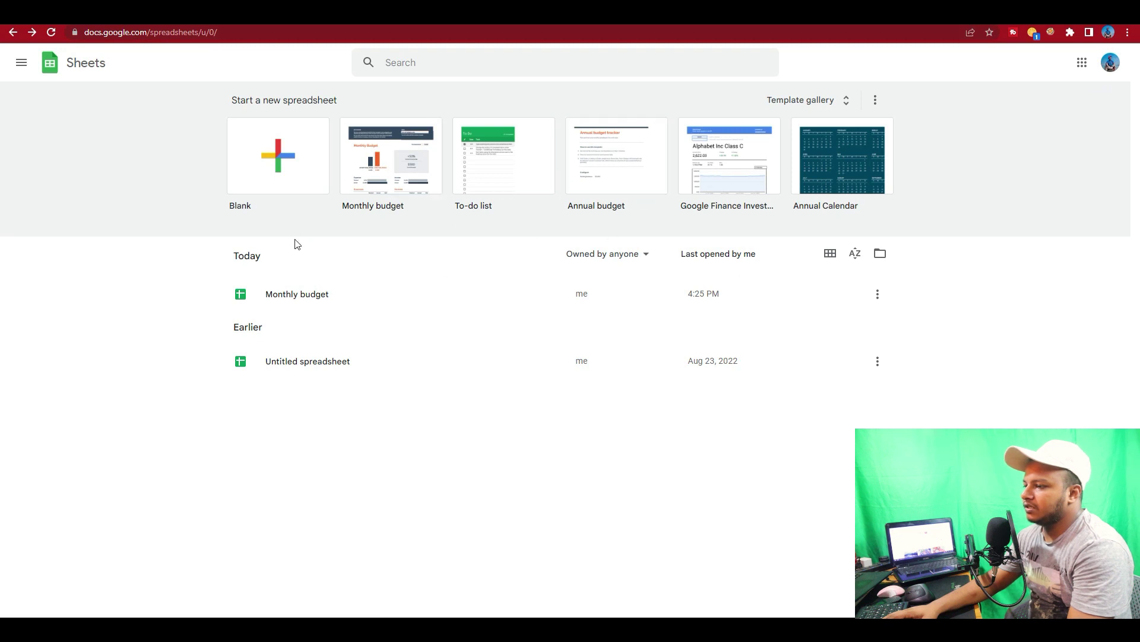
{"action": "left_click", "coordinate": [350, 299]}
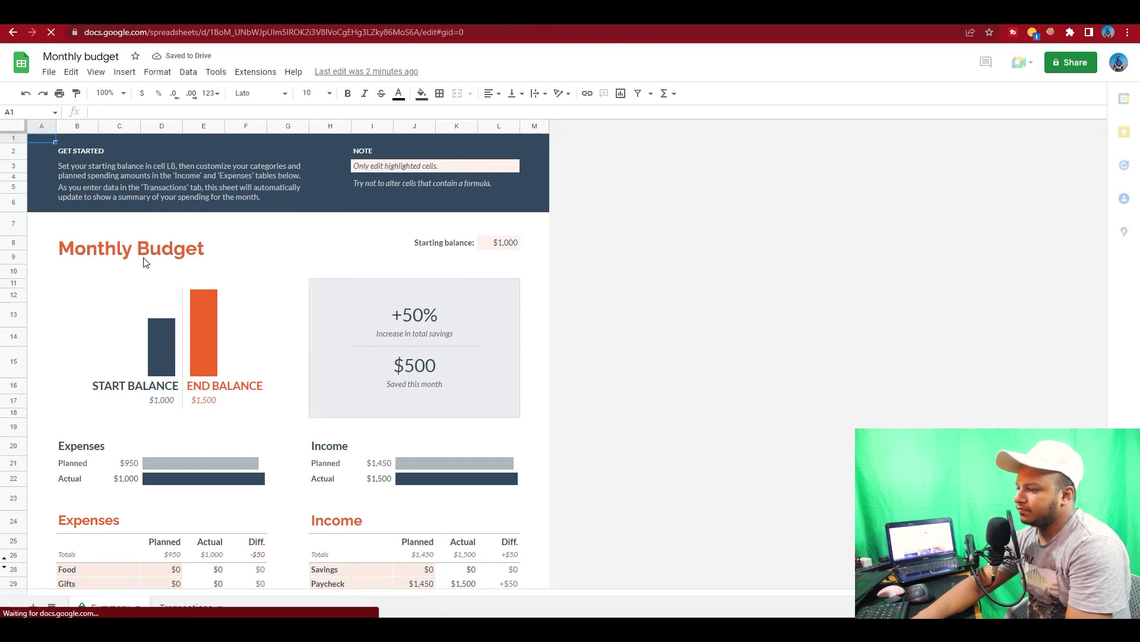
Step: Review the GET STARTED instructions, the highlighted-cells editing note and the Monthly Budget title
{"action": "scroll", "coordinate": [146, 264], "scroll_direction": "down", "scroll_amount": 2}
{"action": "scroll", "coordinate": [147, 267], "scroll_direction": "down", "scroll_amount": 3}
{"action": "scroll", "coordinate": [150, 273], "scroll_direction": "up", "scroll_amount": 5}
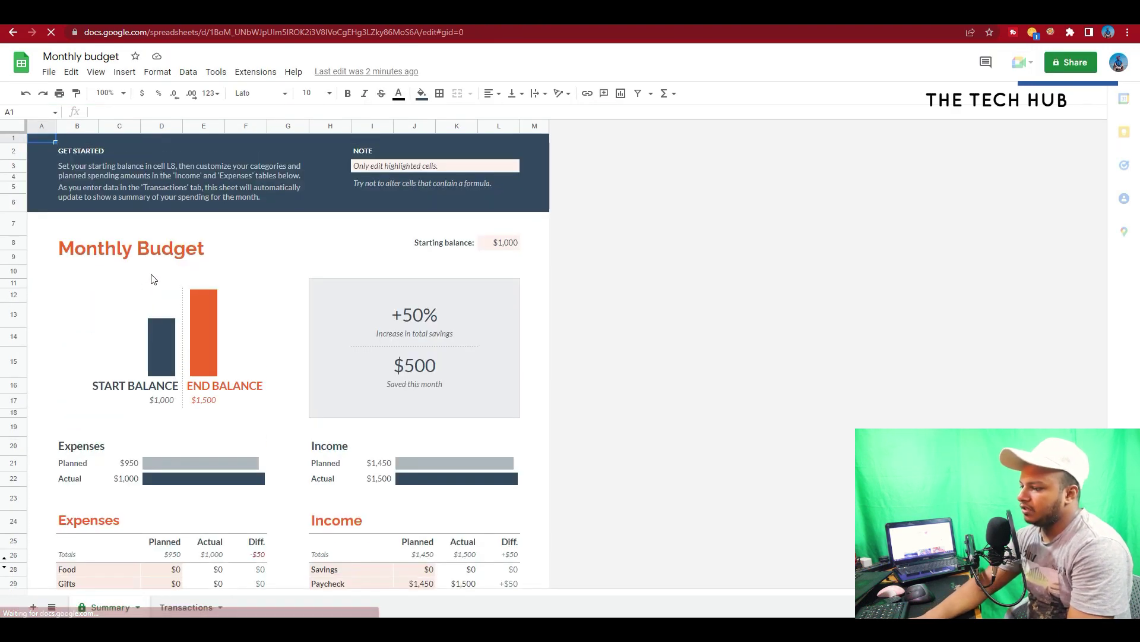
{"action": "left_click", "coordinate": [79, 153]}
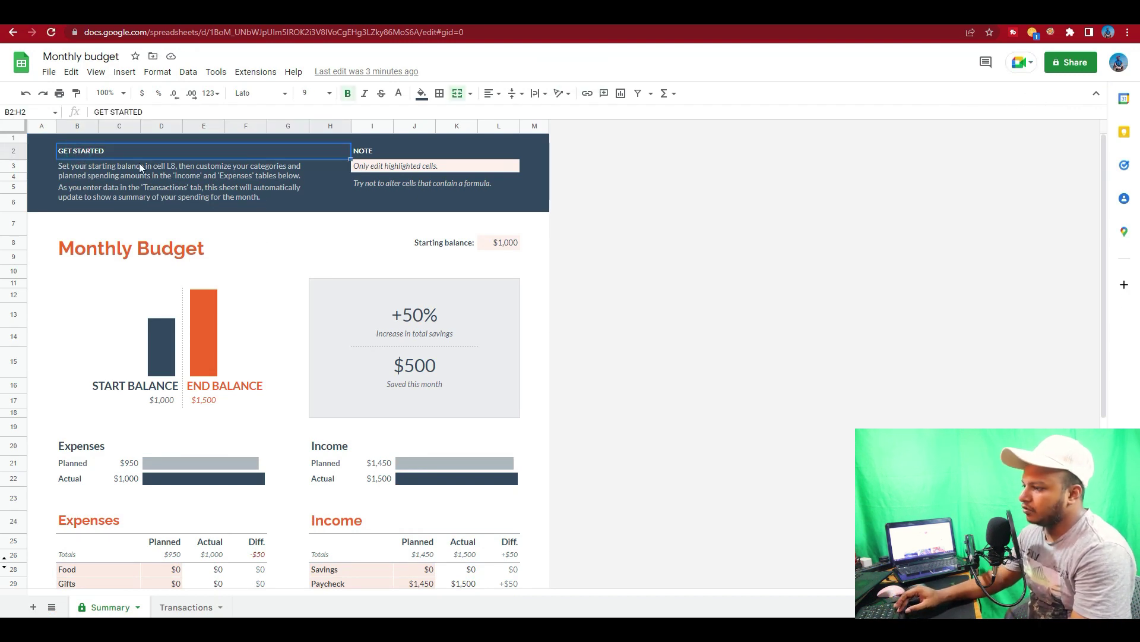
{"action": "left_click", "coordinate": [409, 166]}
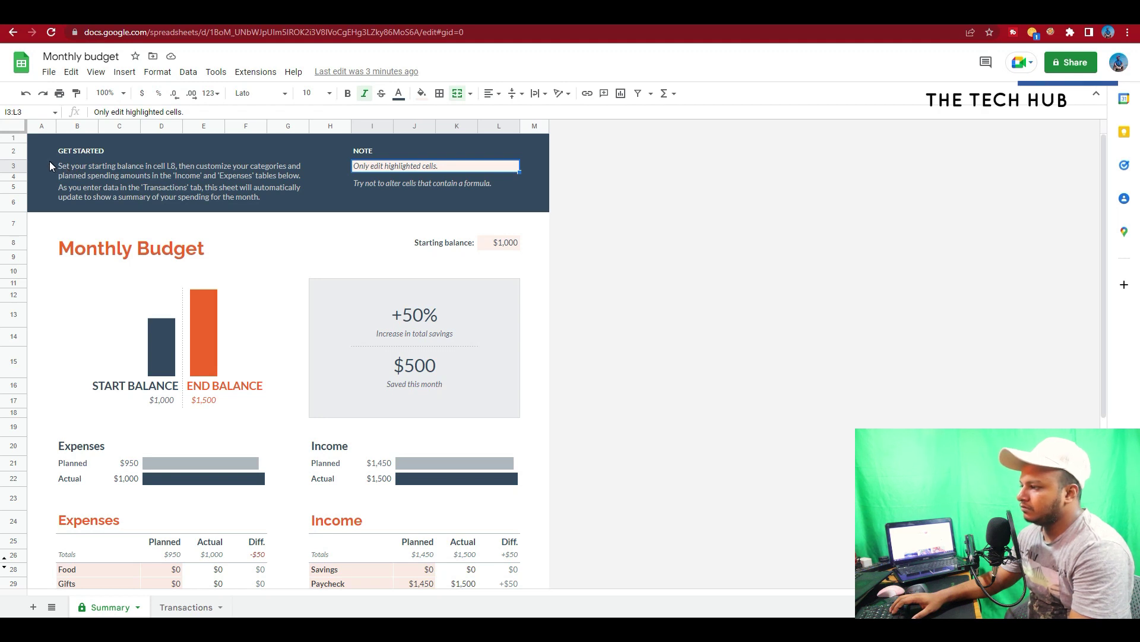
{"action": "scroll", "coordinate": [124, 289], "scroll_direction": "down", "scroll_amount": 1}
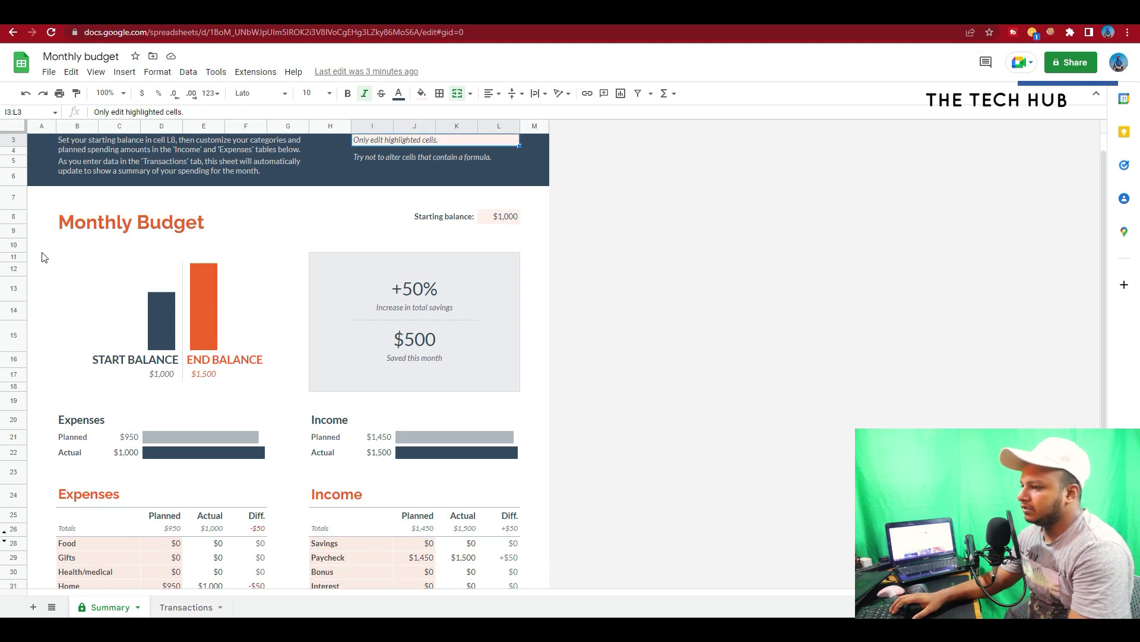
{"action": "left_click", "coordinate": [173, 231]}
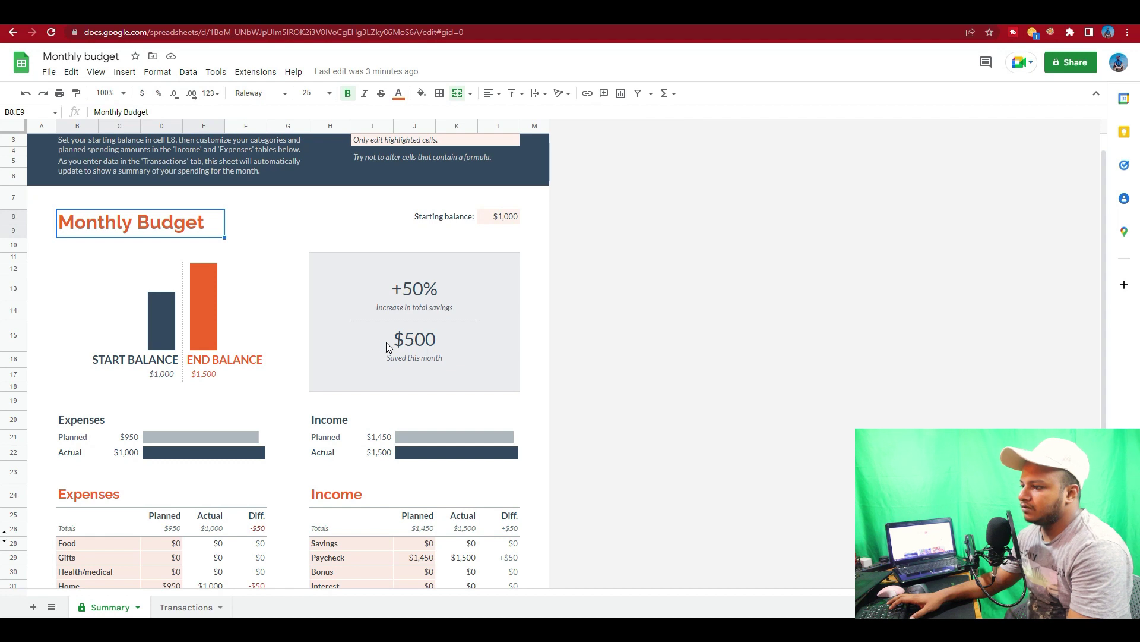
{"action": "scroll", "coordinate": [226, 309], "scroll_direction": "down", "scroll_amount": 2}
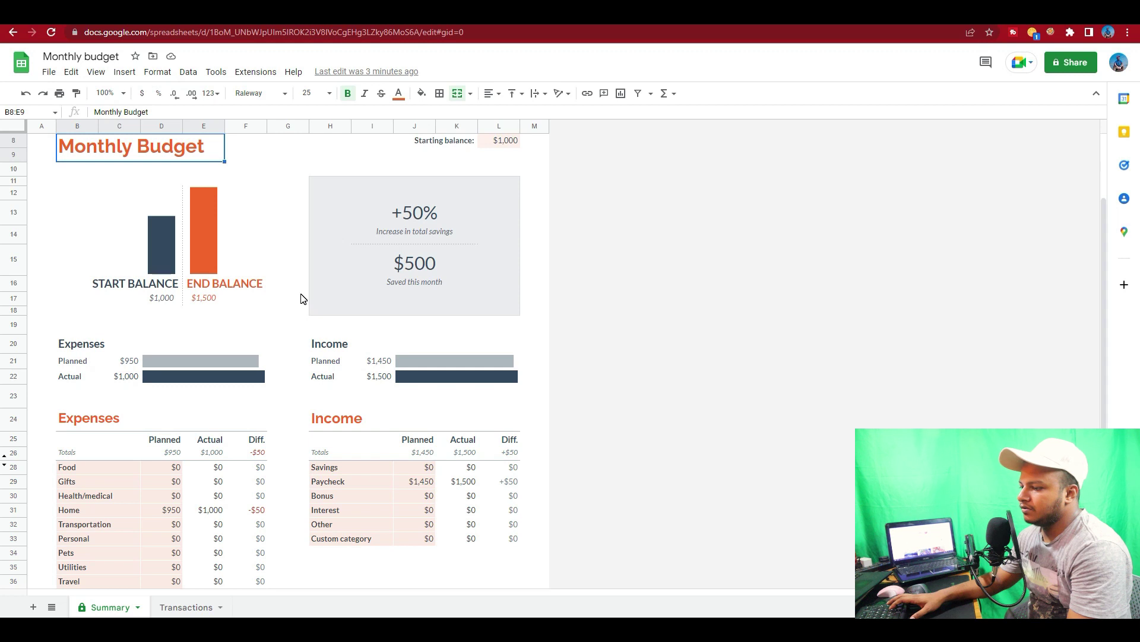
{"action": "scroll", "coordinate": [154, 282], "scroll_direction": "down", "scroll_amount": 2}
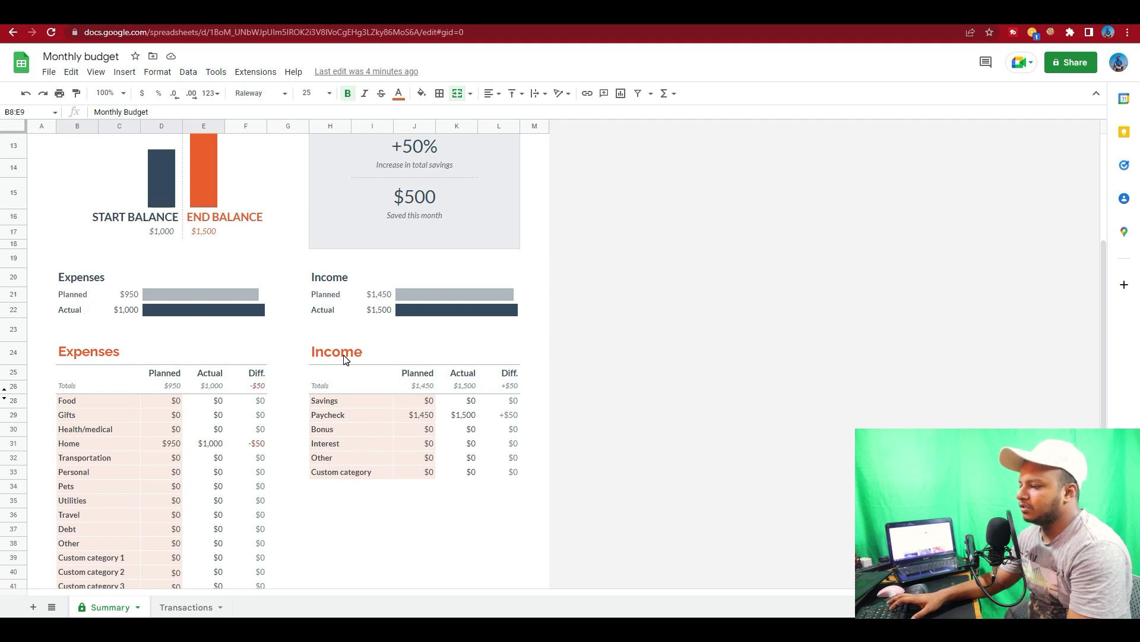
{"action": "scroll", "coordinate": [345, 358], "scroll_direction": "down", "scroll_amount": 1}
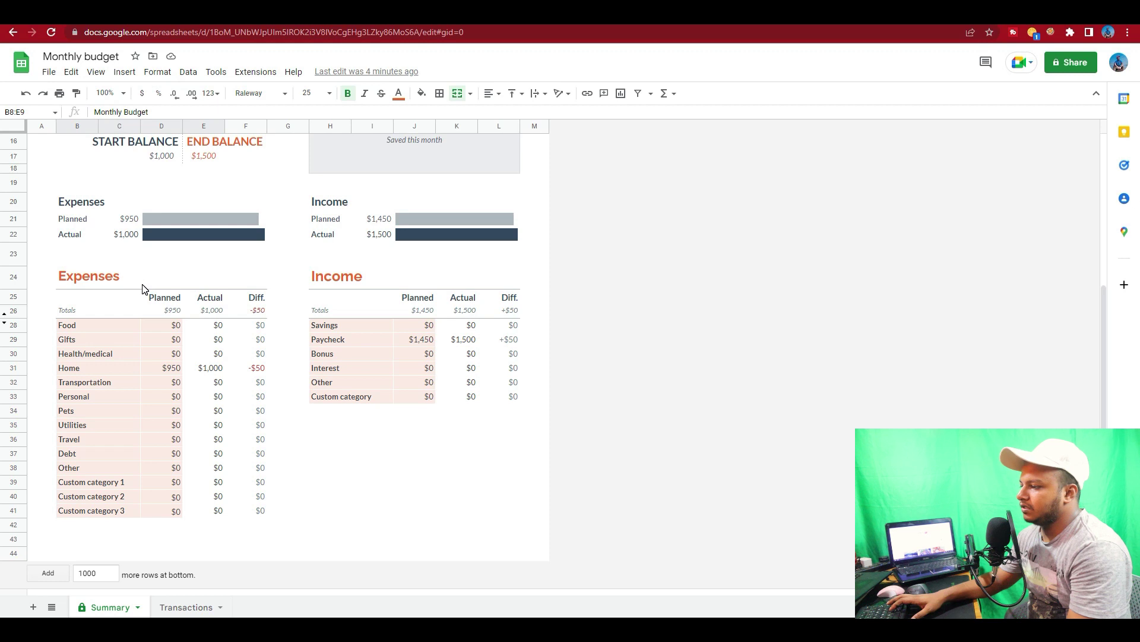
Step: Enter planned amounts: Food 200, Gifts 50, Transportation 200 and Personal 100
{"action": "left_click", "coordinate": [177, 327]}
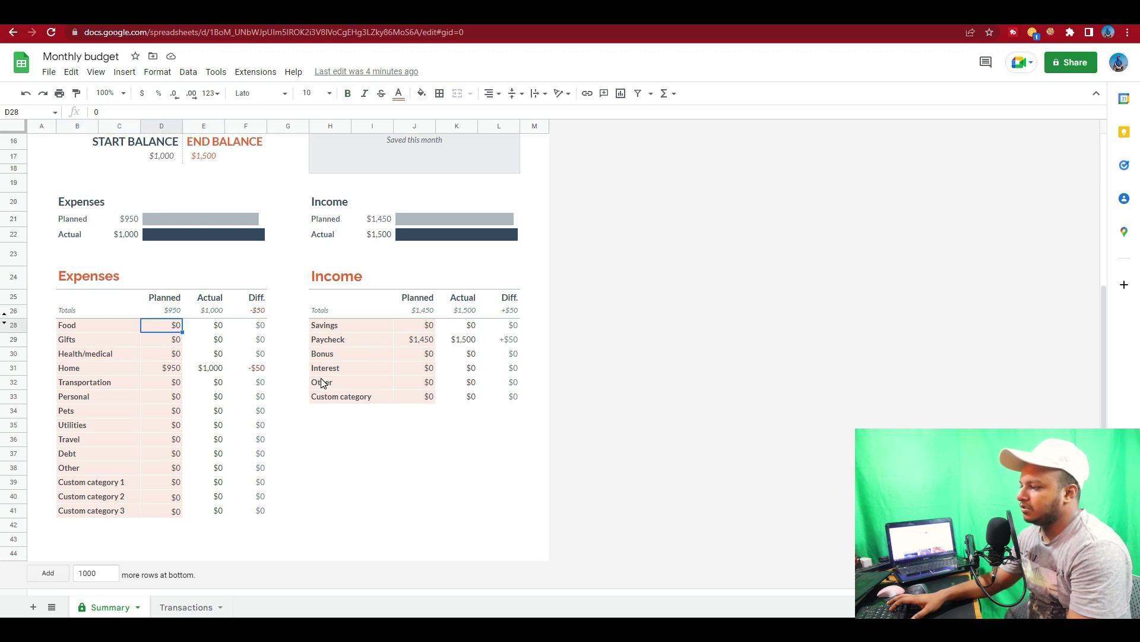
{"action": "type", "text": "200"}
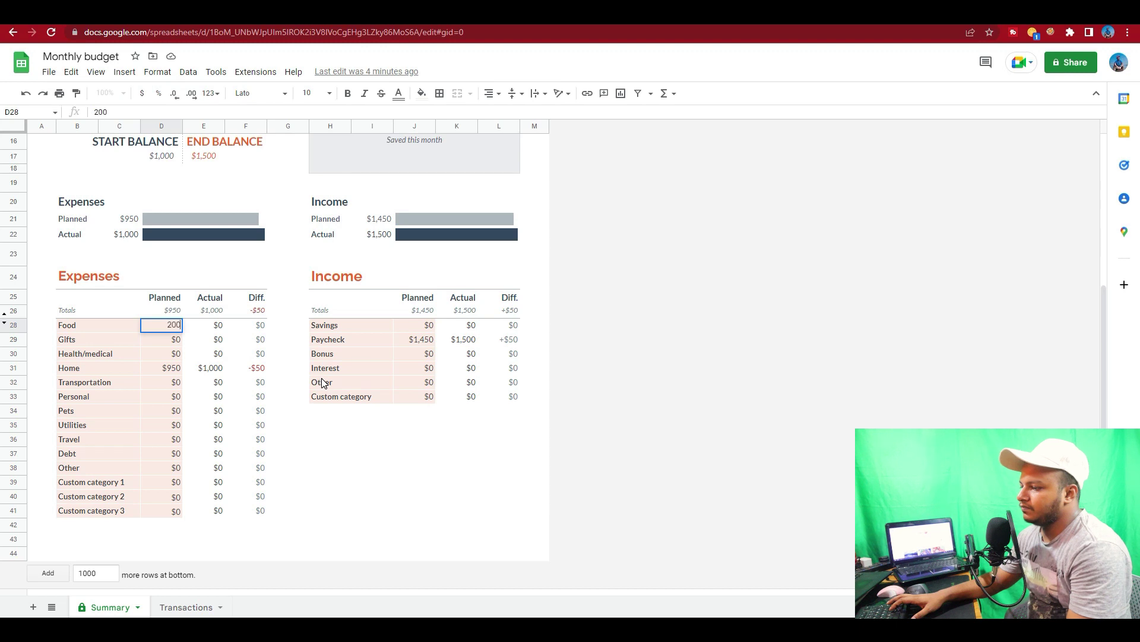
{"action": "left_click", "coordinate": [167, 340]}
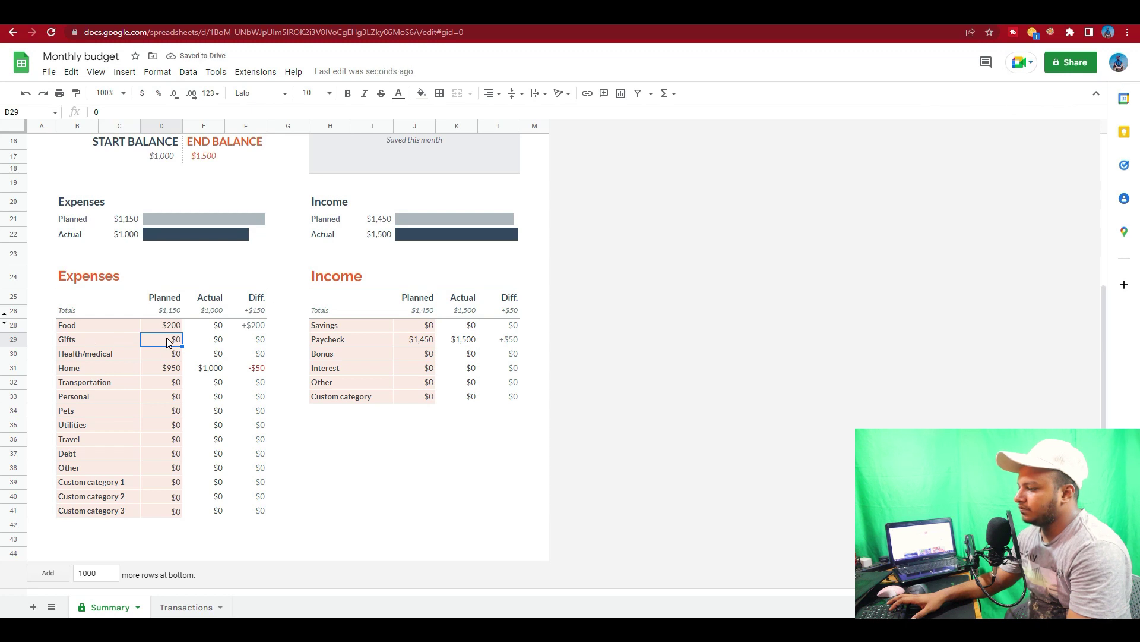
{"action": "type", "text": "50"}
{"action": "left_click", "coordinate": [173, 368]}
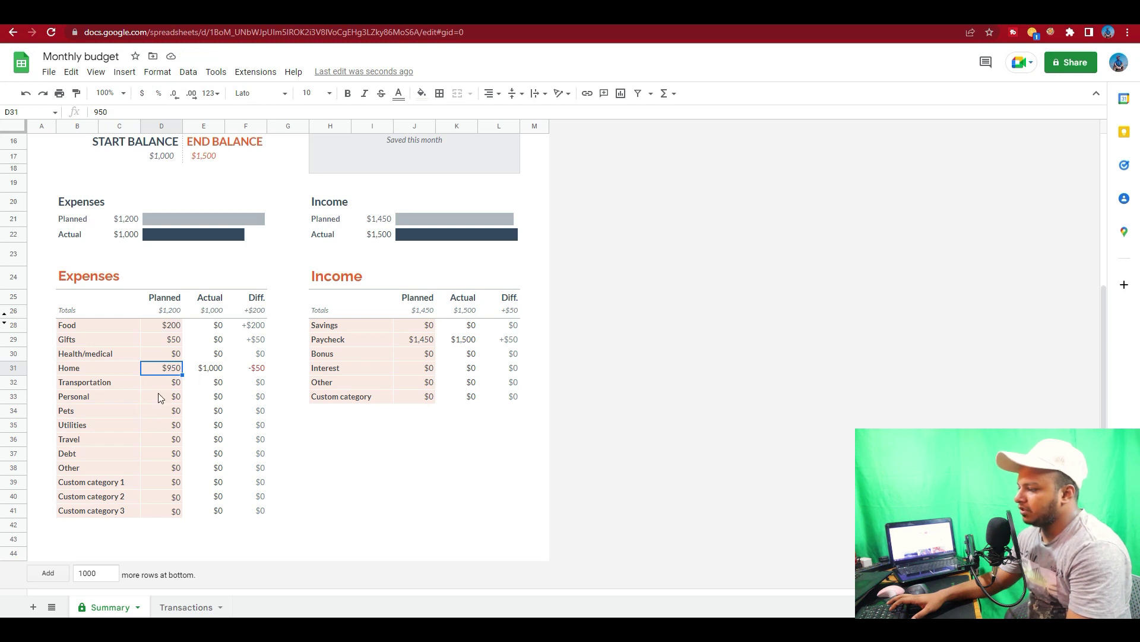
{"action": "left_click", "coordinate": [175, 388]}
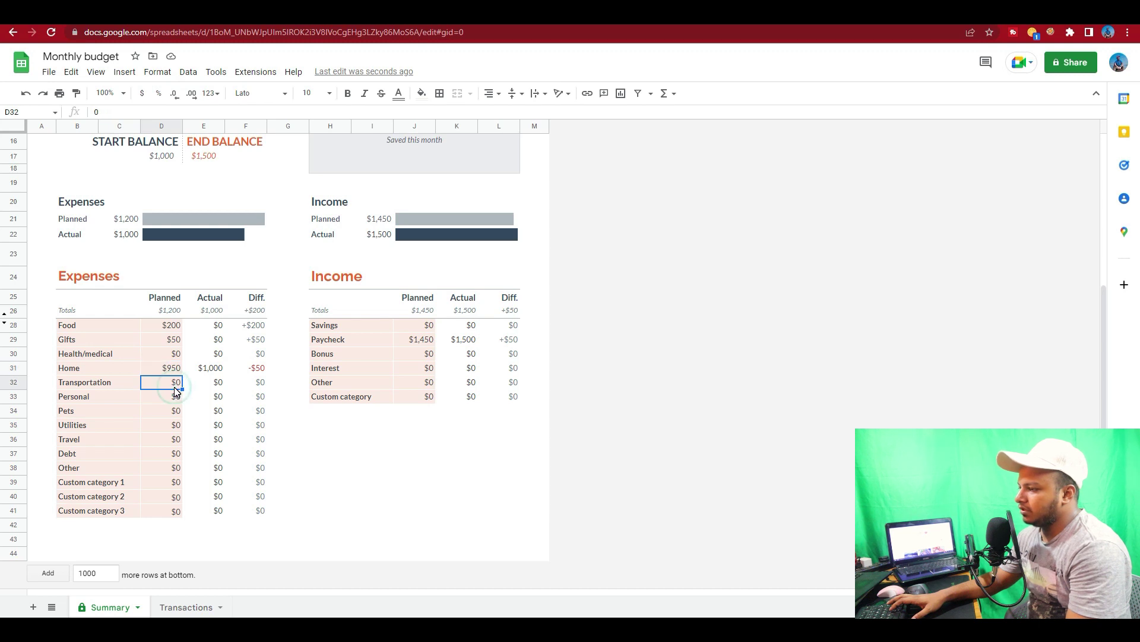
{"action": "type", "text": "20"}
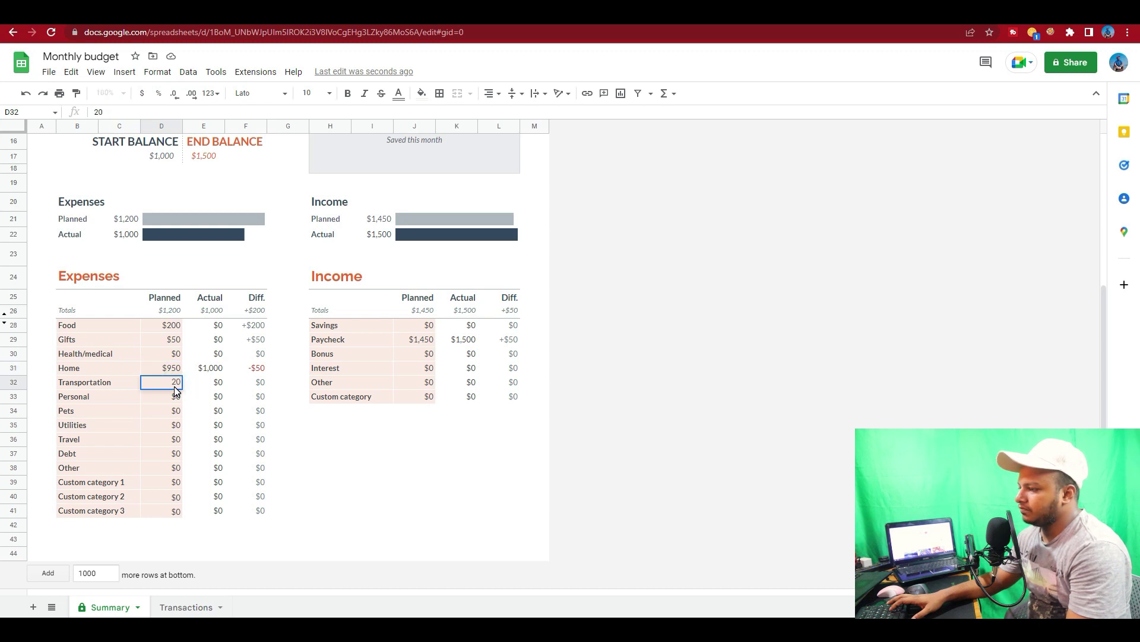
{"action": "type", "text": "0"}
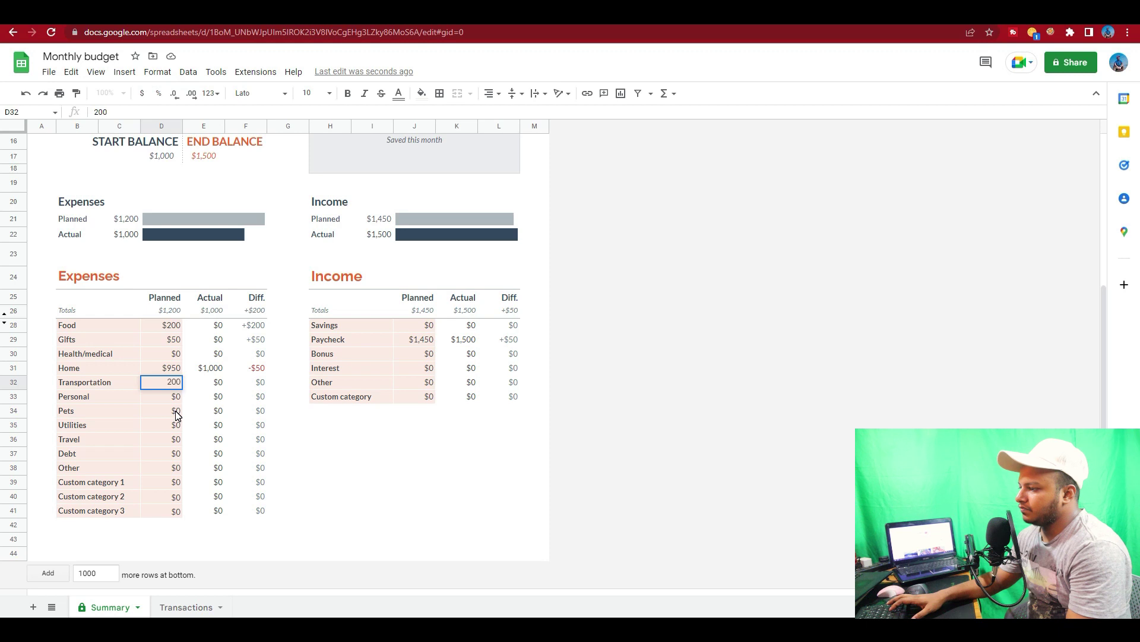
{"action": "left_click", "coordinate": [172, 394]}
{"action": "type", "text": "1"}
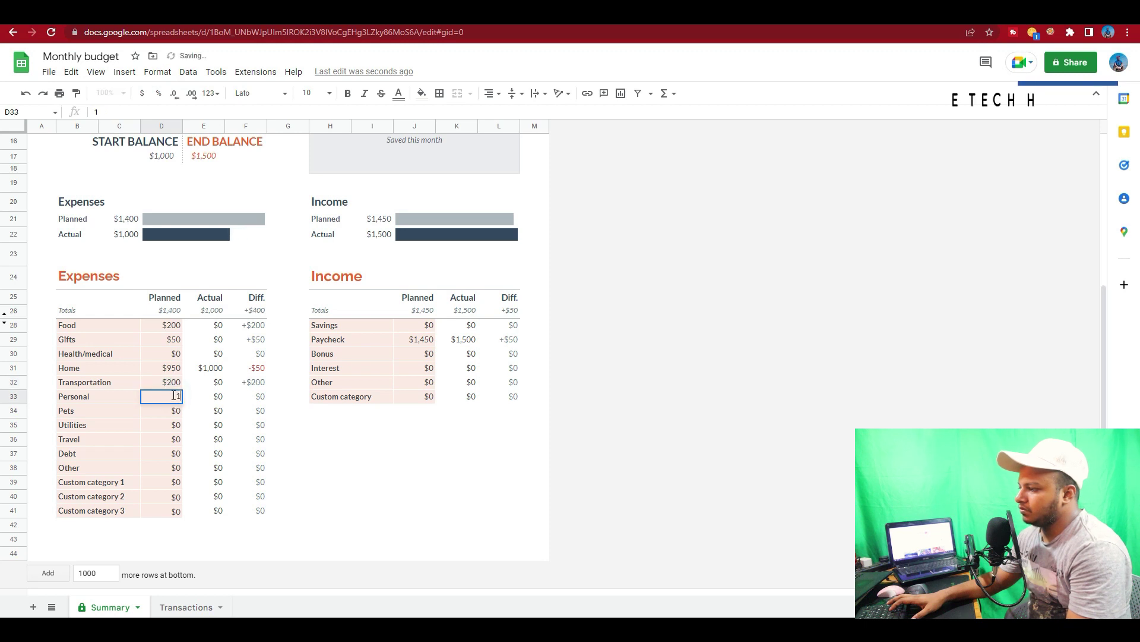
{"action": "type", "text": "00"}
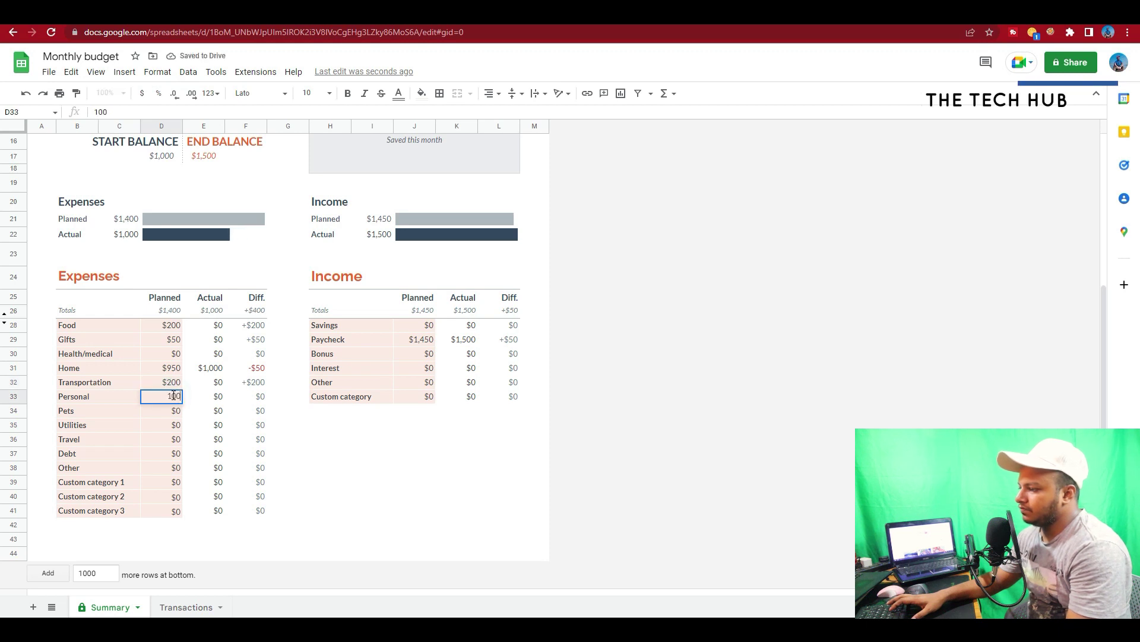
{"action": "key", "text": "Return"}
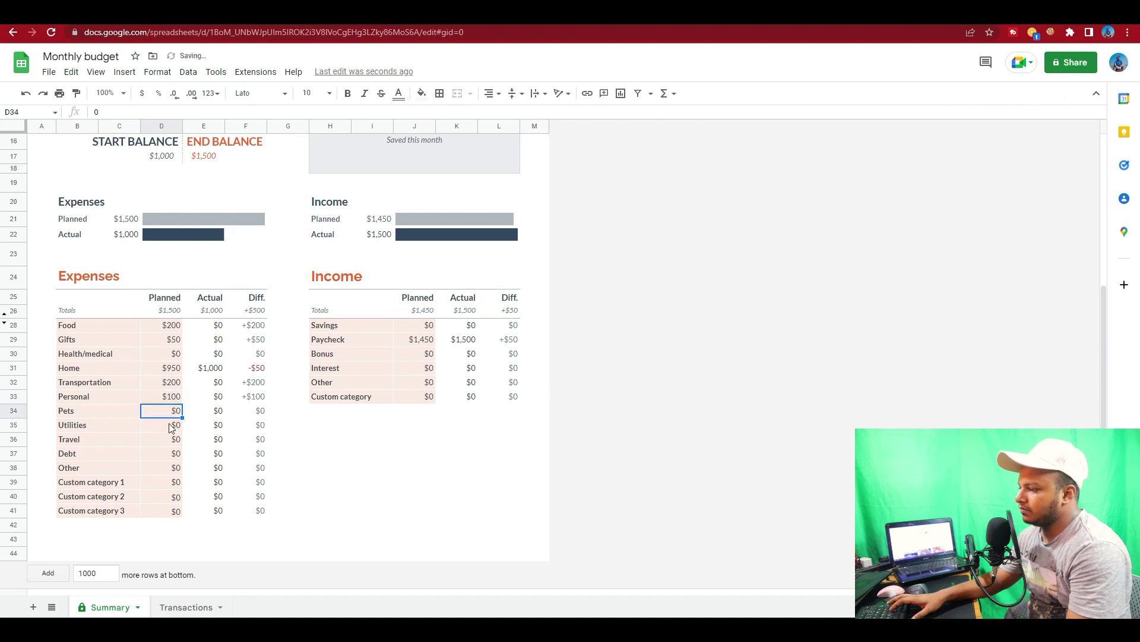
Step: Plan 300 for Travel and check the formula behind the Income planned total
{"action": "left_click", "coordinate": [171, 438]}
{"action": "type", "text": "3"}
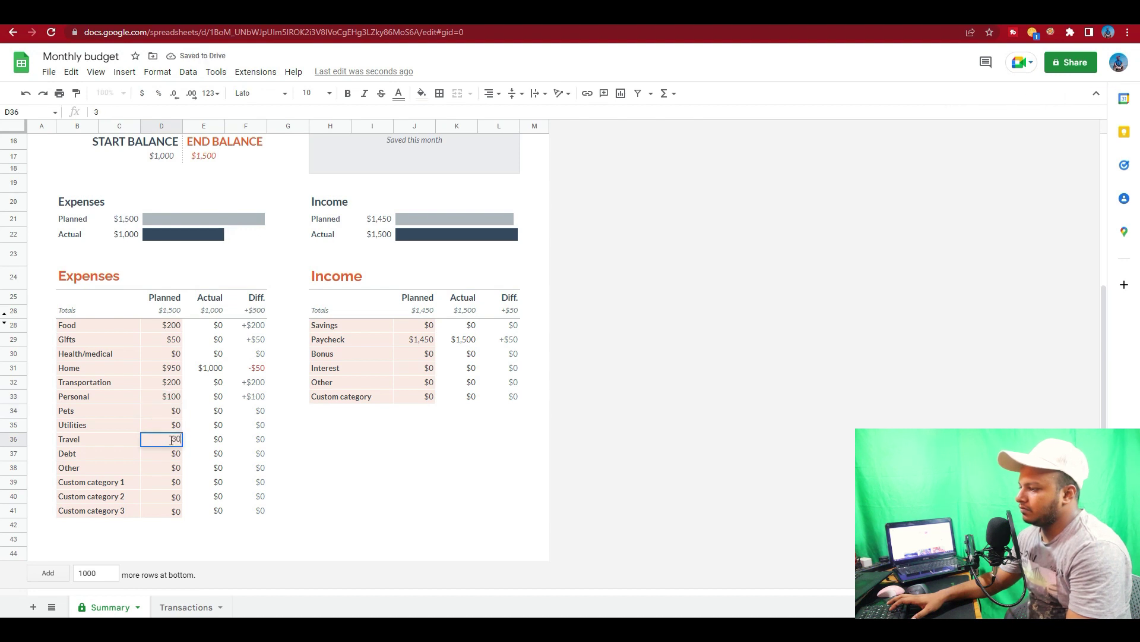
{"action": "type", "text": "00"}
{"action": "left_click", "coordinate": [160, 467]}
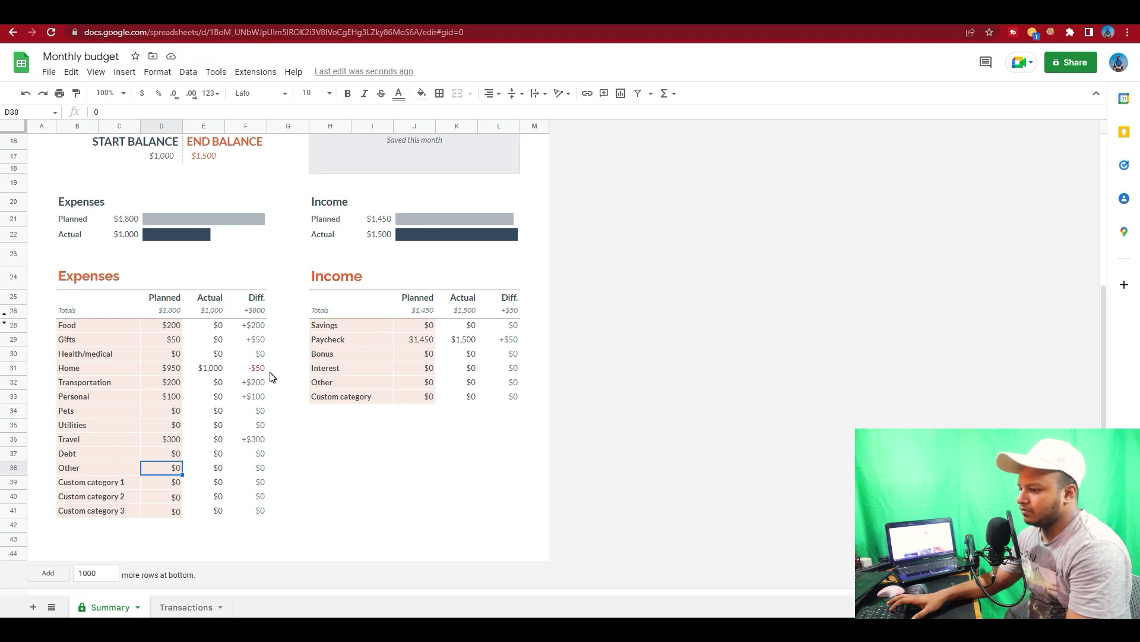
{"action": "left_click", "coordinate": [364, 231]}
{"action": "left_click", "coordinate": [382, 220]}
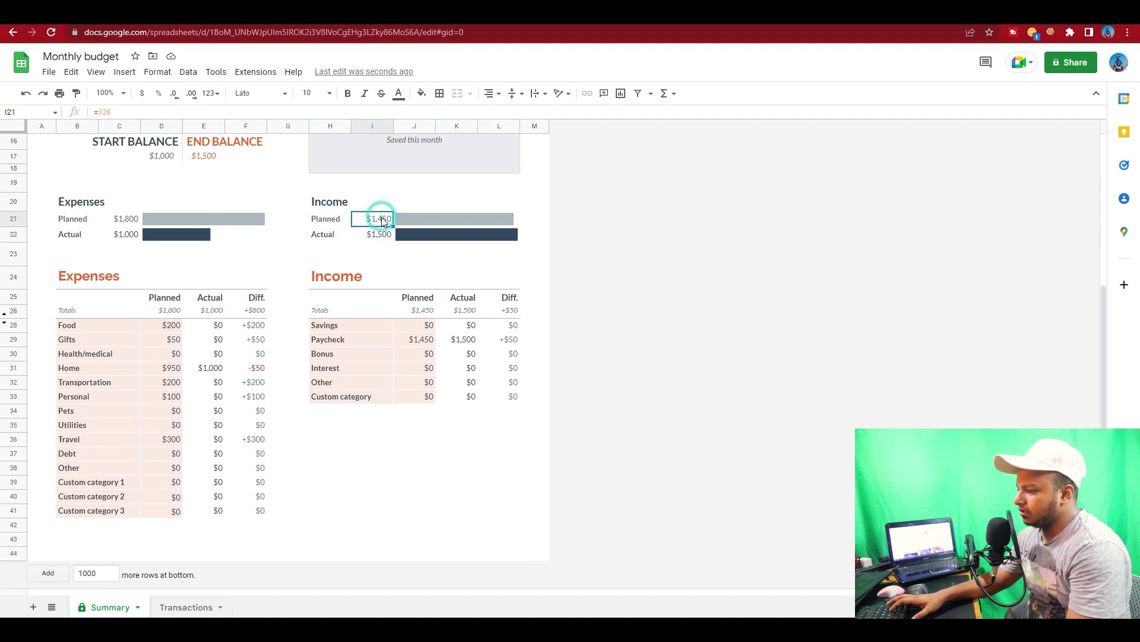
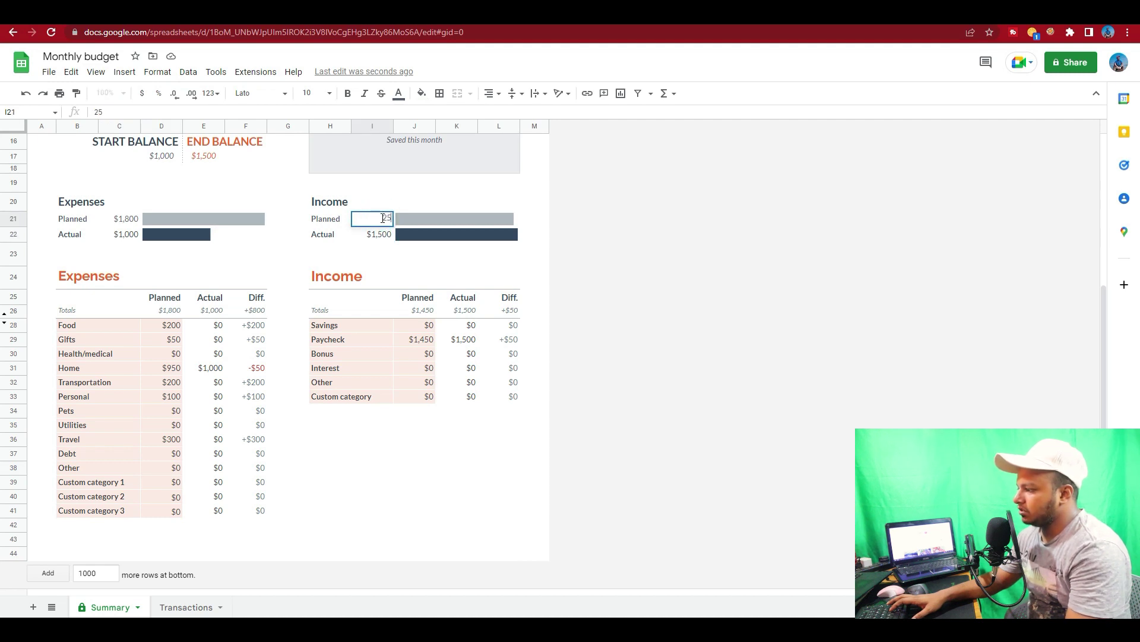
Step: Enter $2,500 as both planned and actual income in I21 and I22, accepting each protected-range warning
{"action": "key", "text": "Return"}
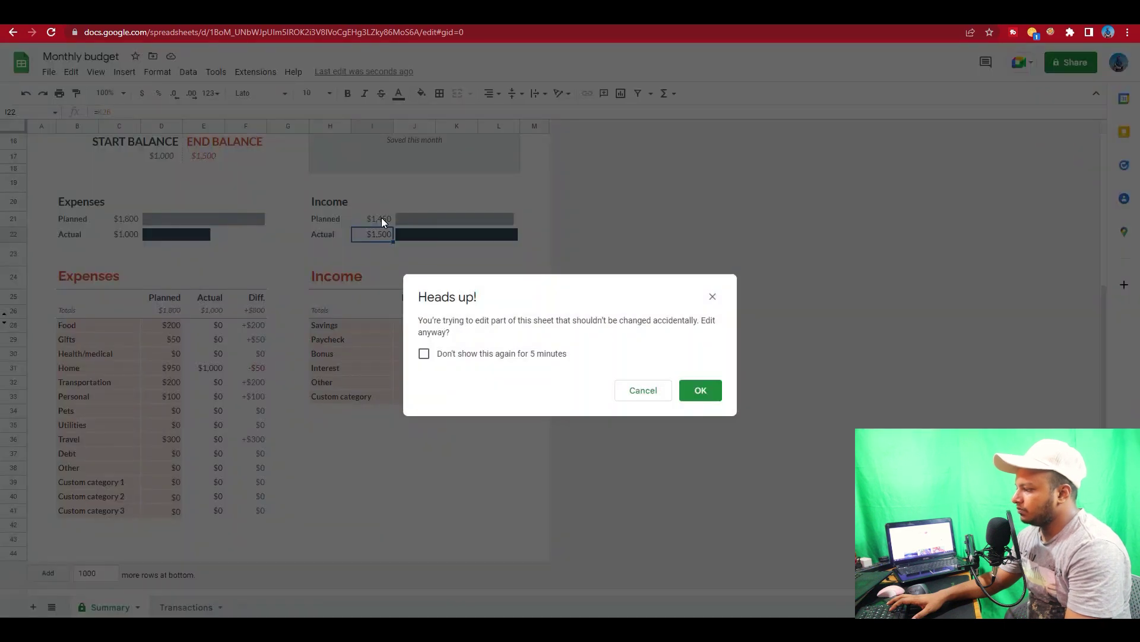
{"action": "left_click", "coordinate": [700, 392]}
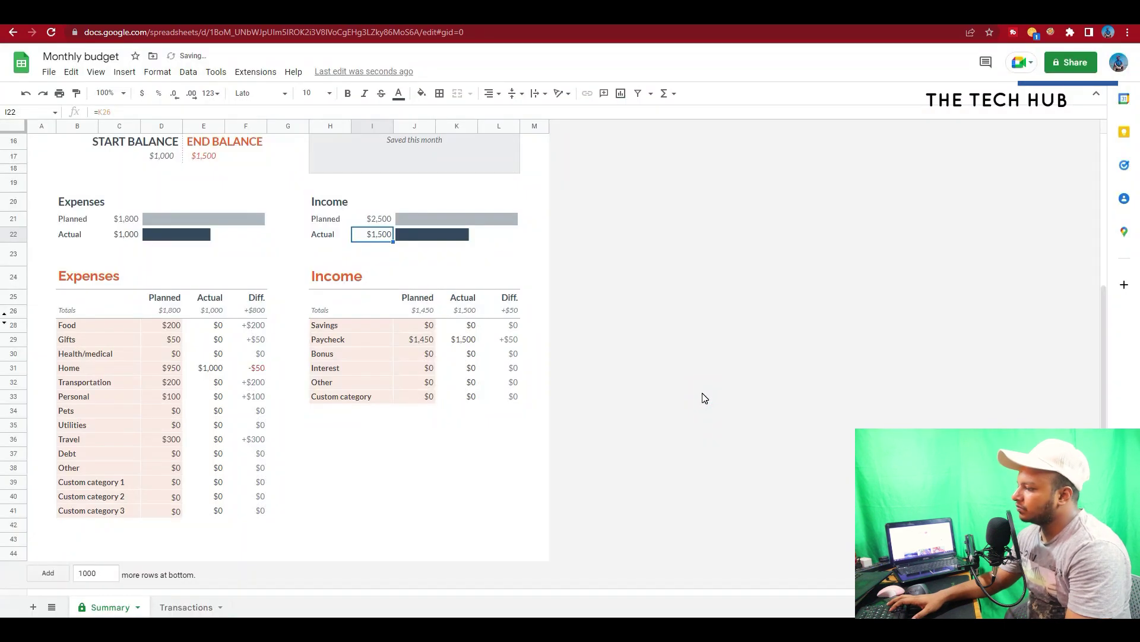
{"action": "left_click", "coordinate": [628, 344]}
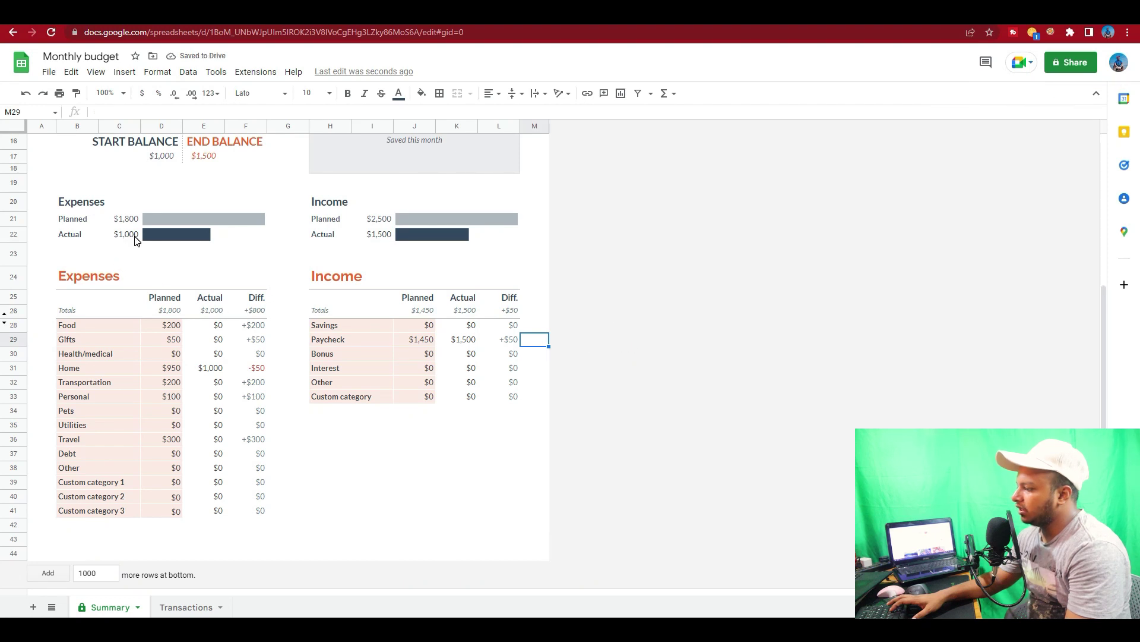
{"action": "left_click", "coordinate": [384, 236]}
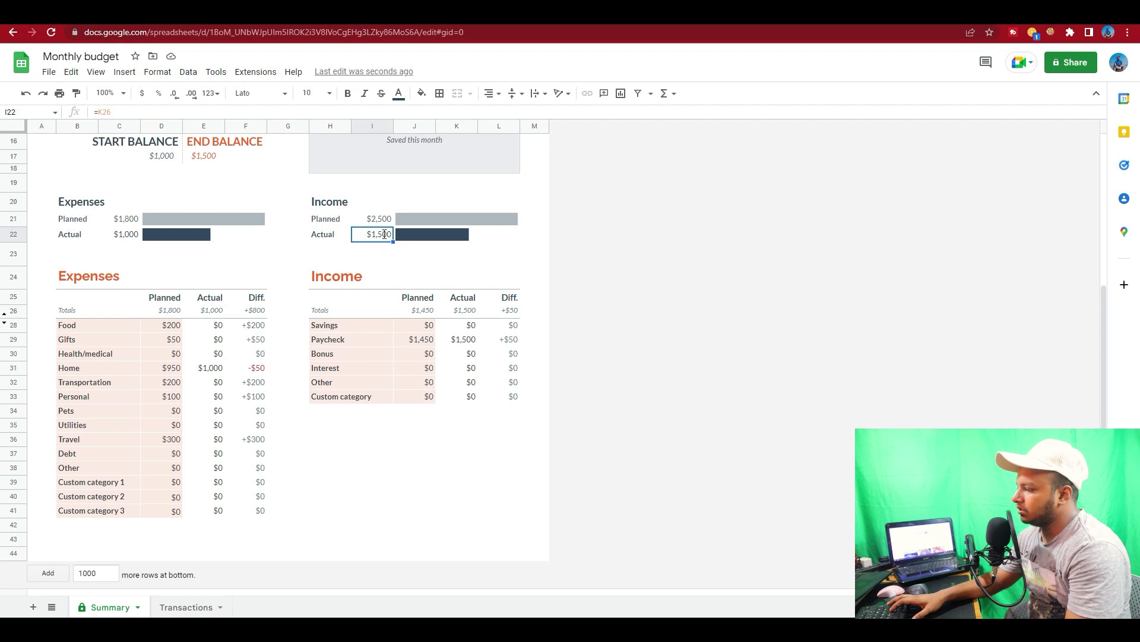
{"action": "type", "text": "25"}
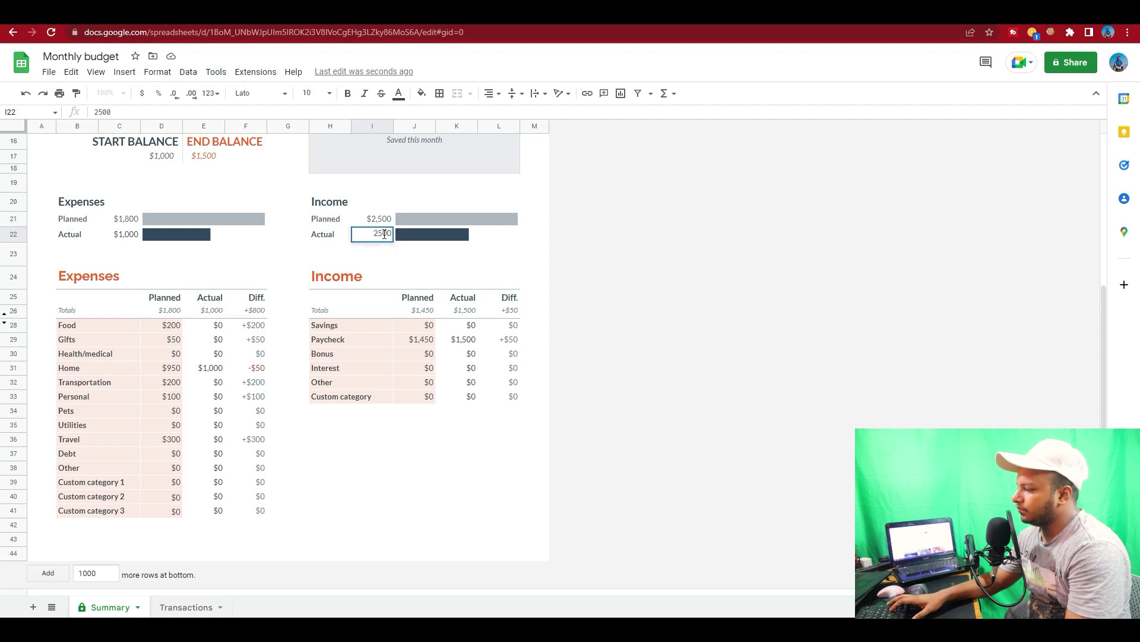
{"action": "key", "text": "Return"}
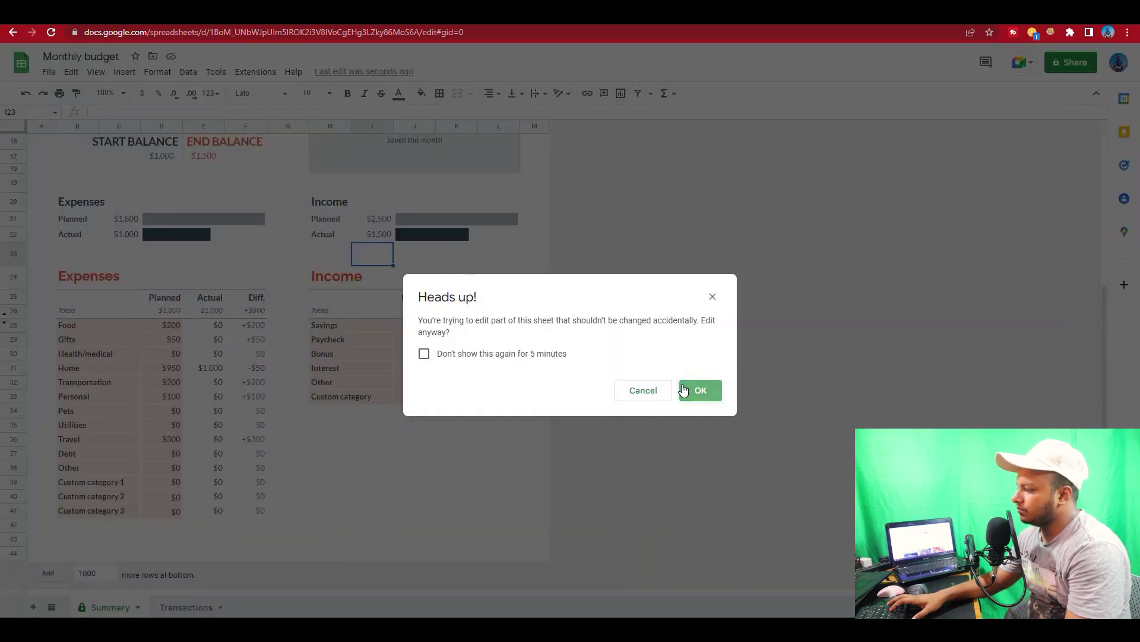
{"action": "left_click", "coordinate": [683, 390]}
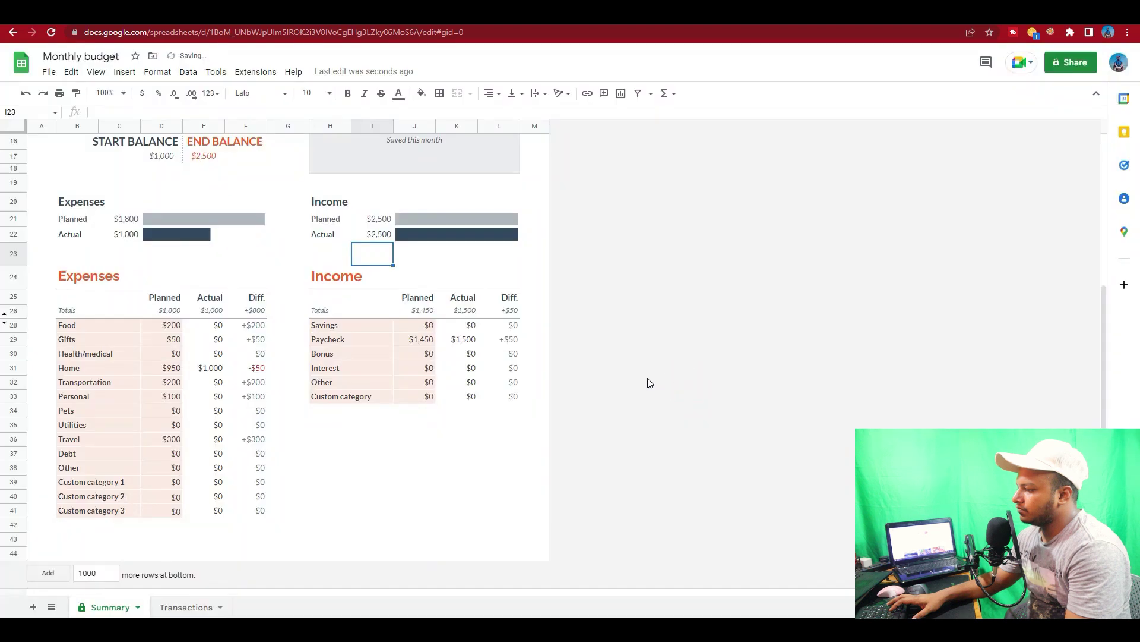
Step: Set the Paycheck row to $2,700 planned and $2,500 actual, accepting the protected-cell warning
{"action": "left_click", "coordinate": [425, 339]}
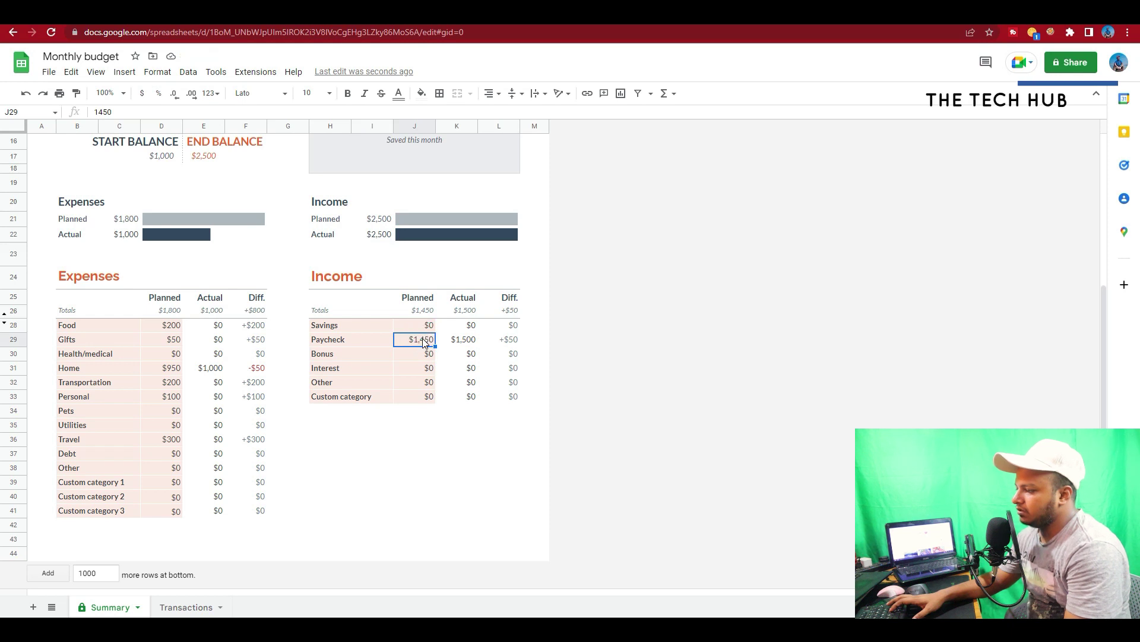
{"action": "type", "text": "2700"}
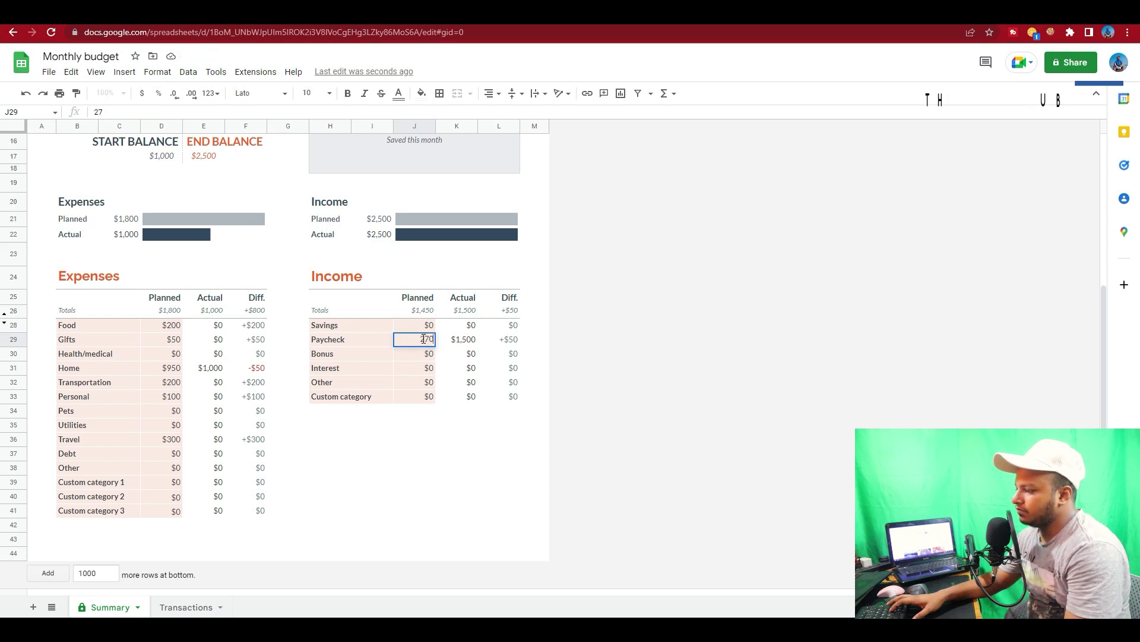
{"action": "key", "text": "Return"}
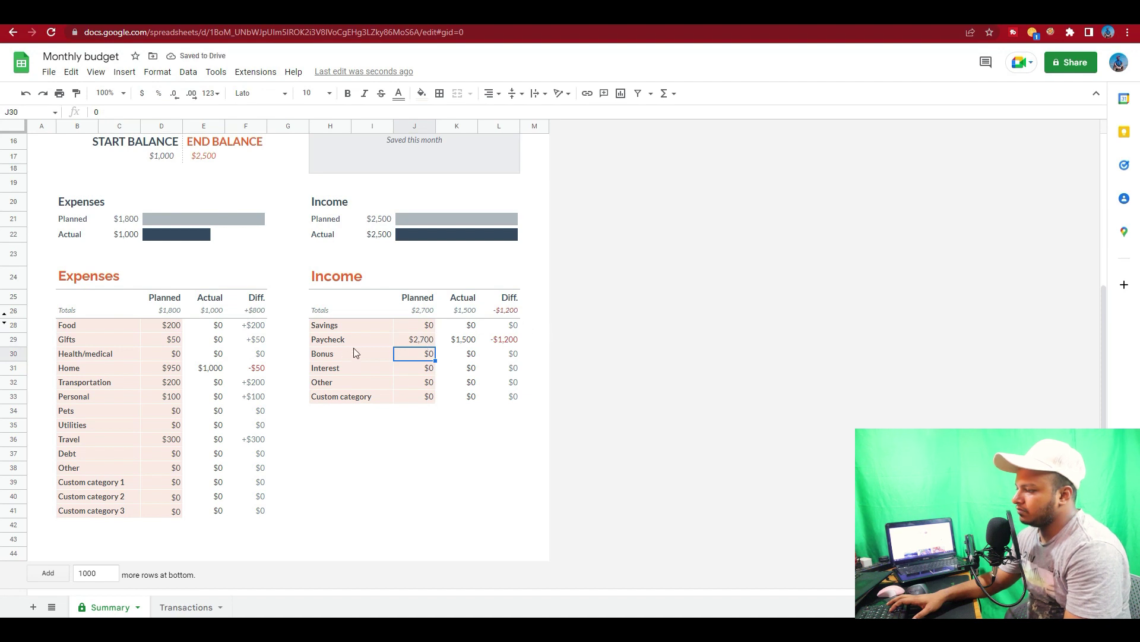
{"action": "left_click", "coordinate": [472, 343]}
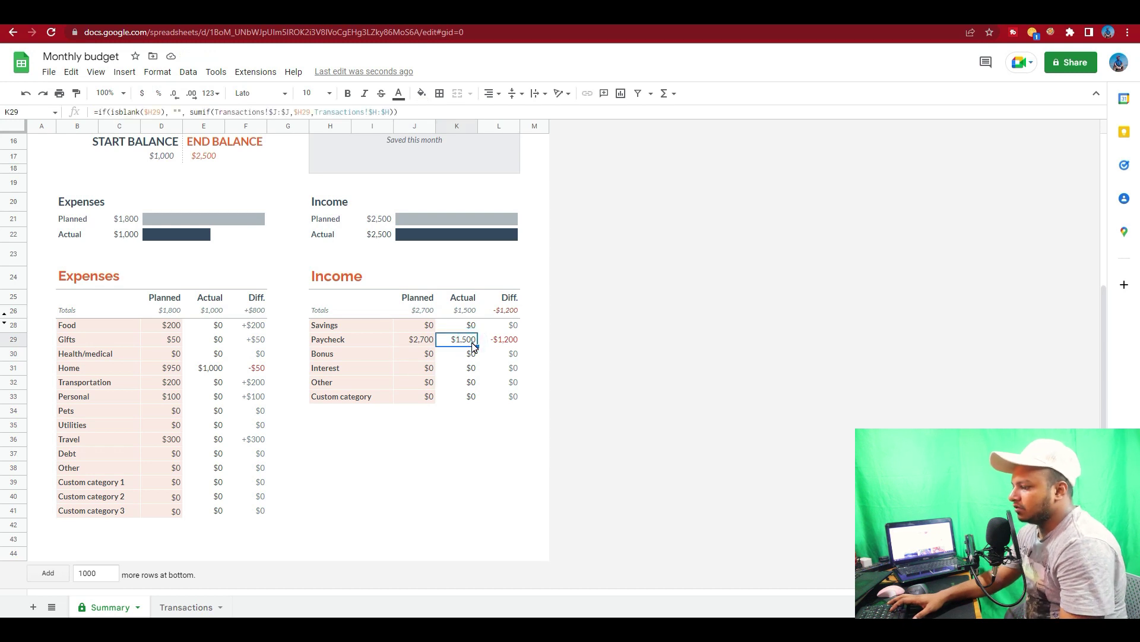
{"action": "key", "text": "Down"}
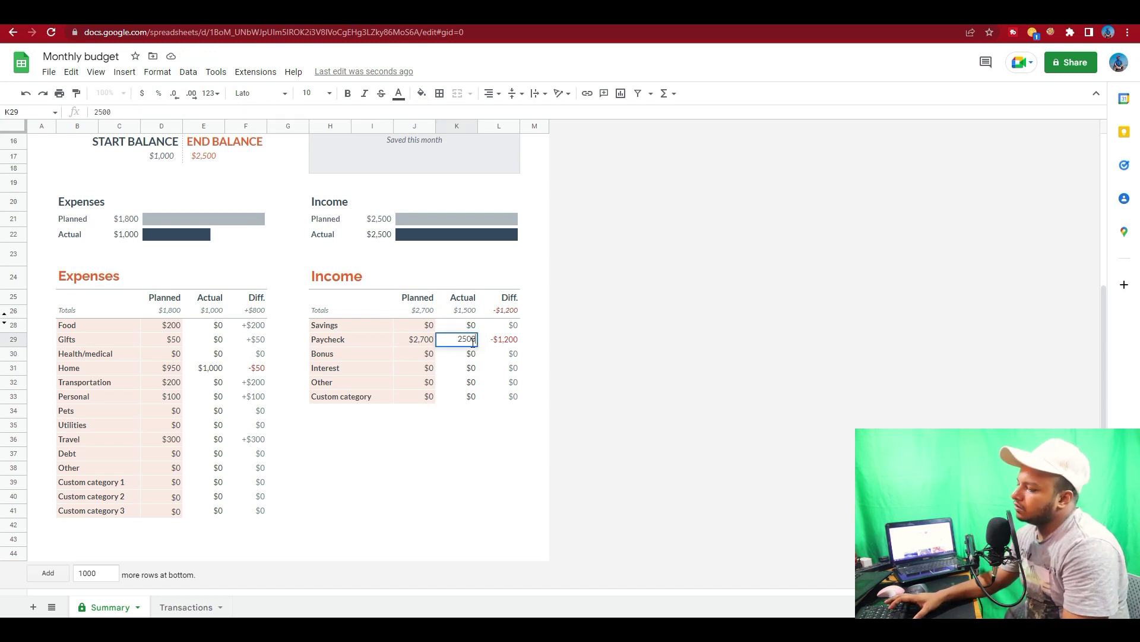
{"action": "key", "text": "Delete"}
{"action": "left_click", "coordinate": [700, 390]}
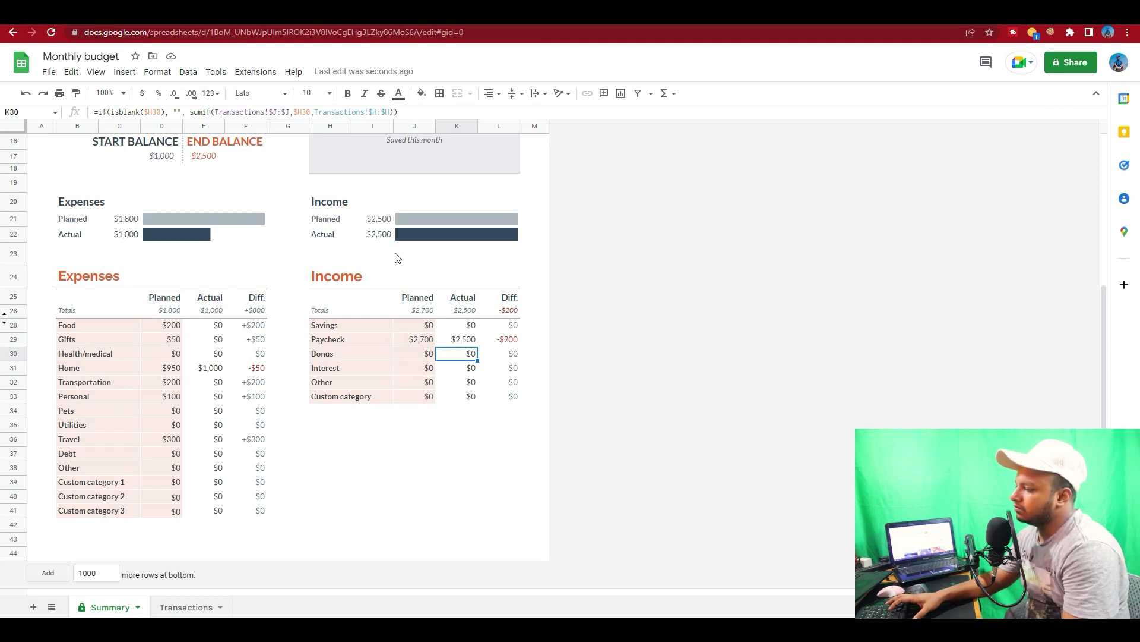
{"action": "scroll", "coordinate": [390, 332], "scroll_direction": "up", "scroll_amount": 1}
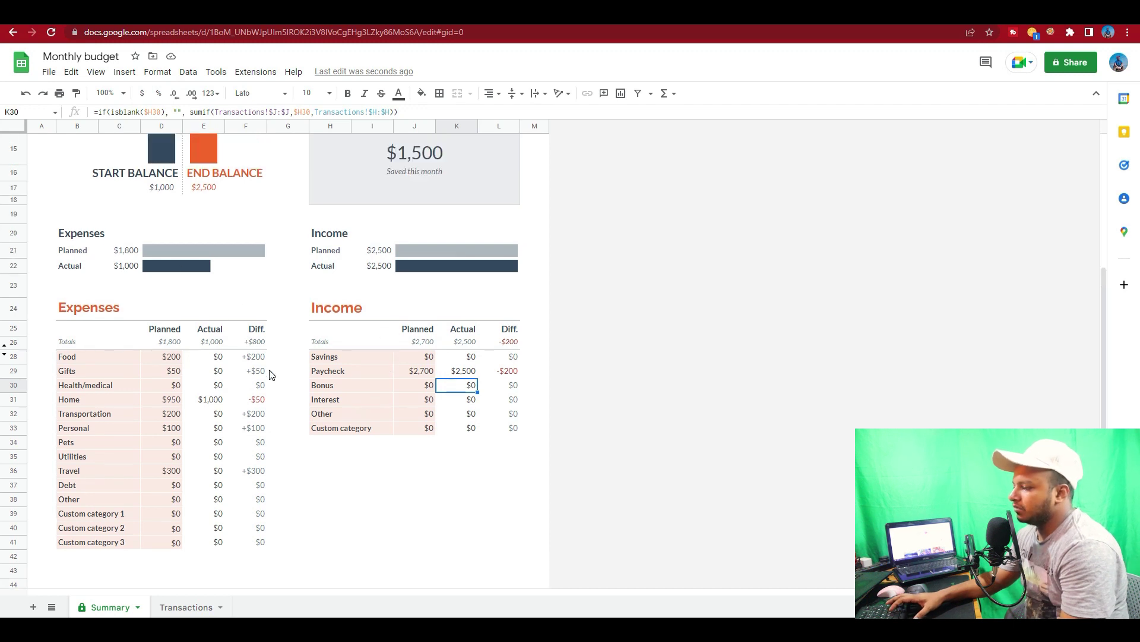
{"action": "scroll", "coordinate": [267, 373], "scroll_direction": "up", "scroll_amount": 3}
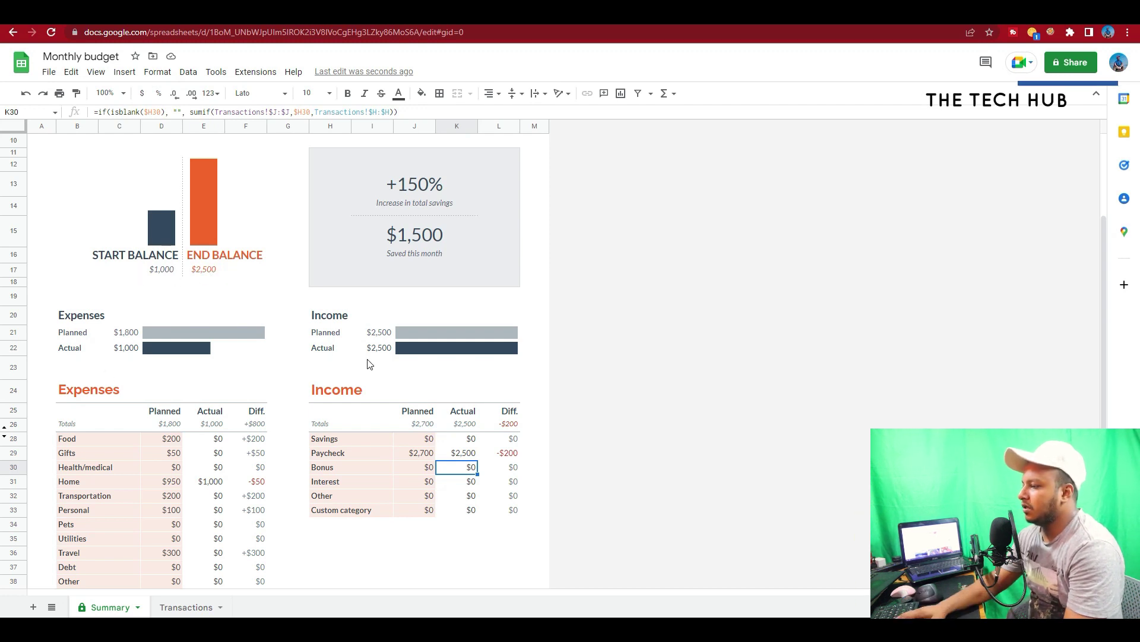
{"action": "scroll", "coordinate": [482, 514], "scroll_direction": "down", "scroll_amount": 1}
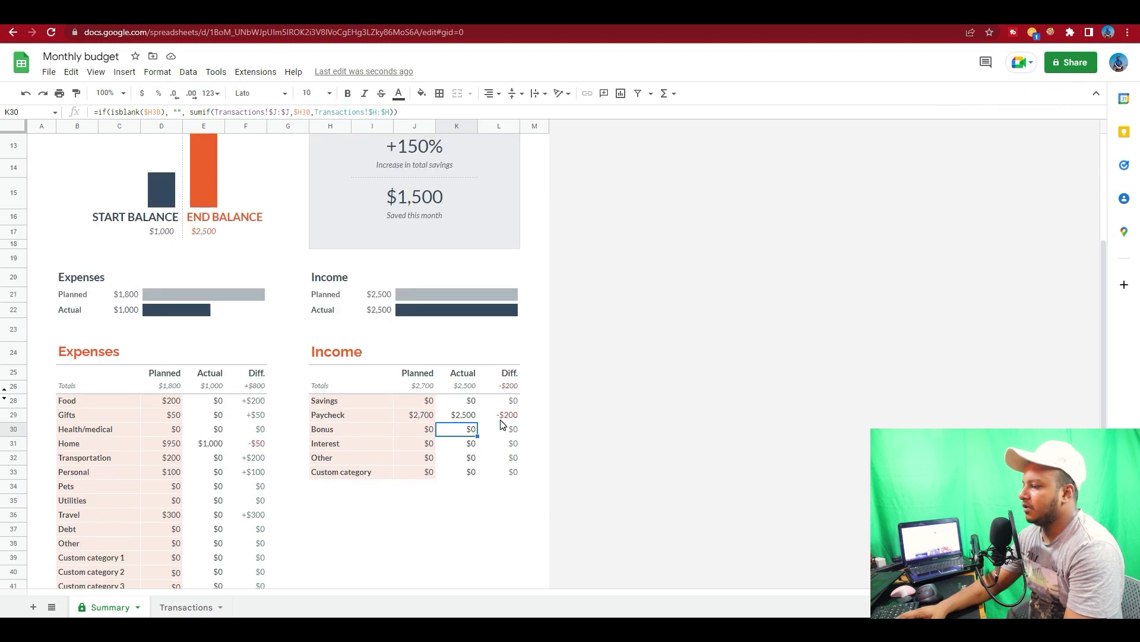
{"action": "scroll", "coordinate": [378, 474], "scroll_direction": "down", "scroll_amount": 1}
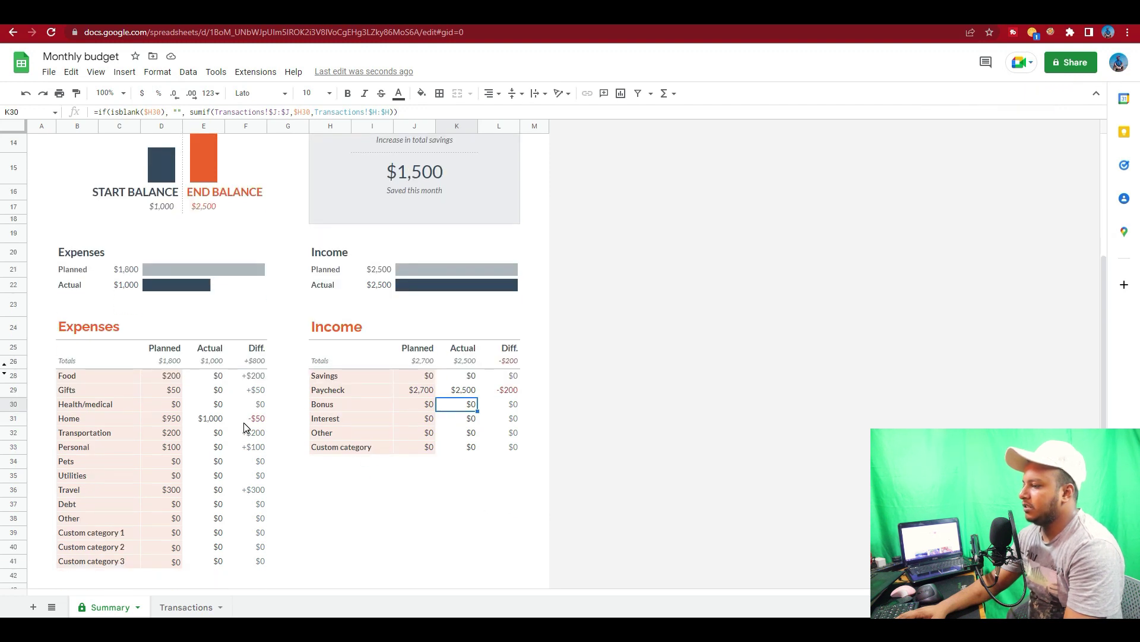
Step: Enter $2 as the planned Interest amount in J31
{"action": "left_click", "coordinate": [470, 422]}
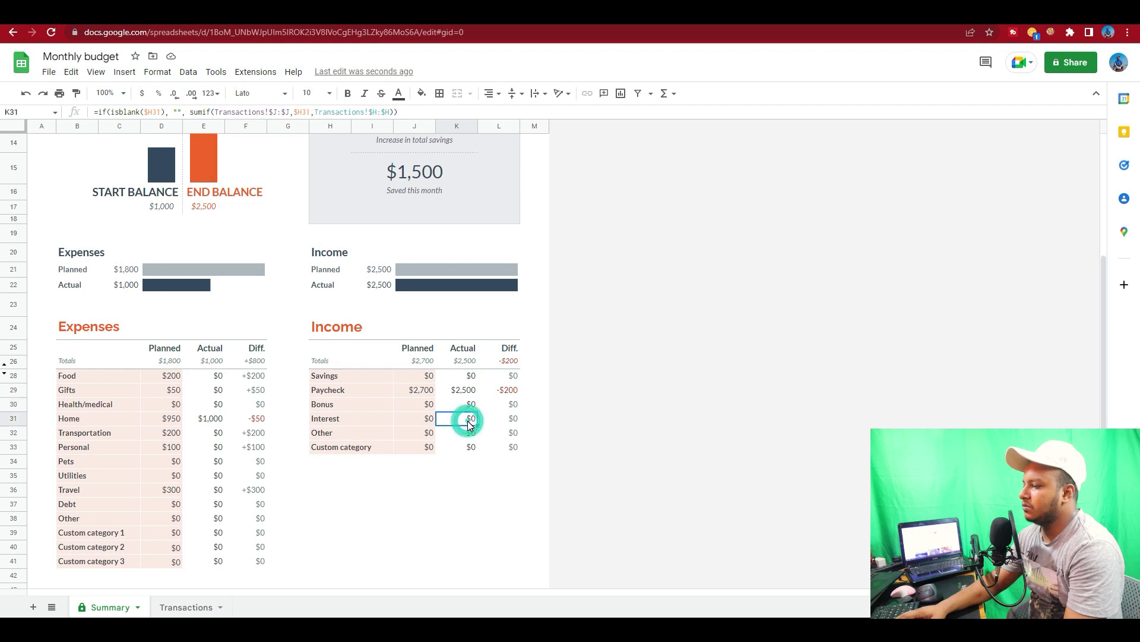
{"action": "left_click", "coordinate": [420, 423]}
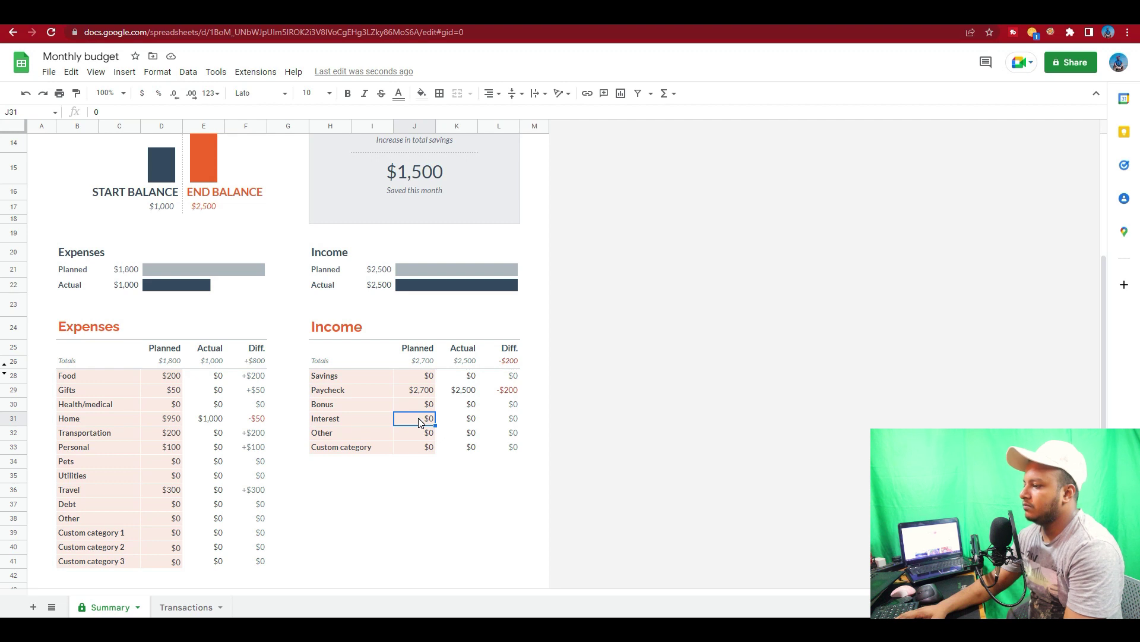
{"action": "type", "text": "2"}
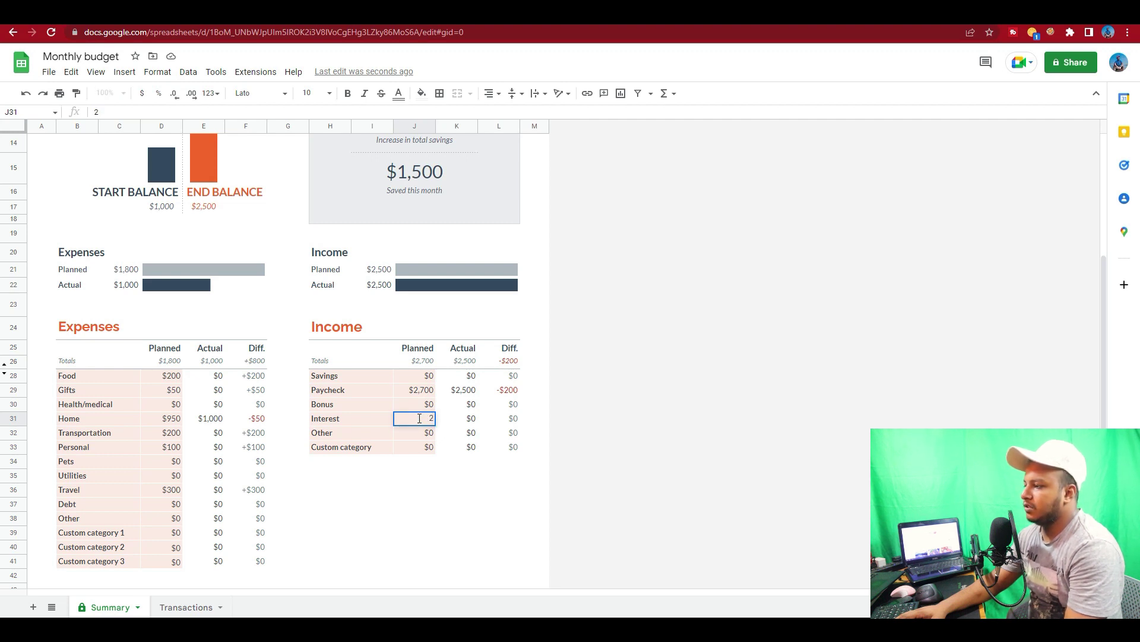
{"action": "key", "text": "Return"}
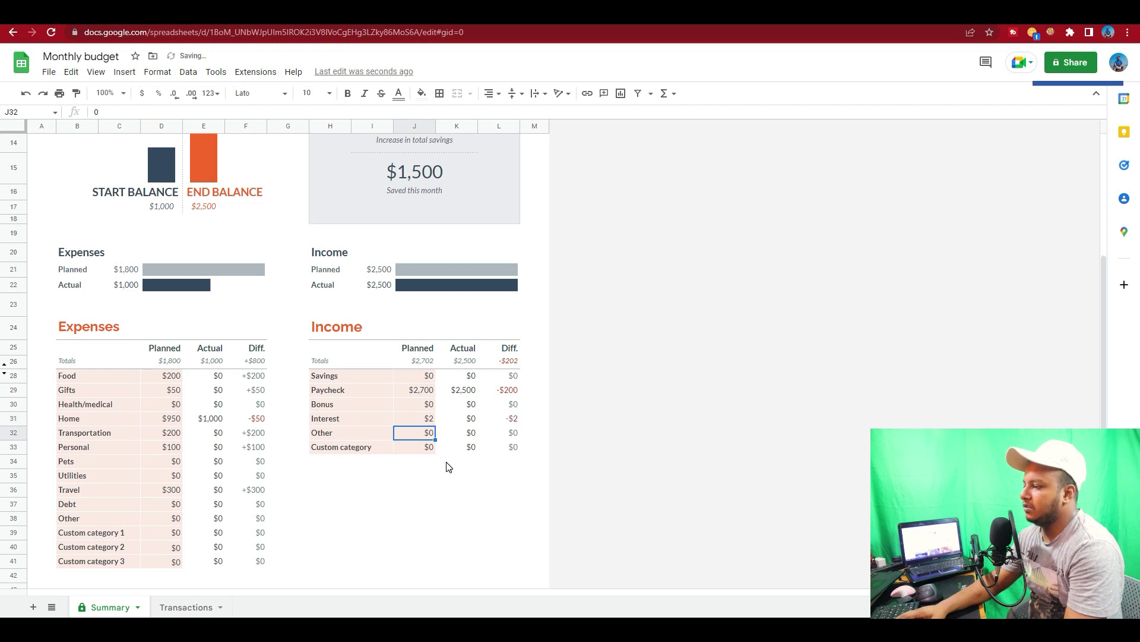
{"action": "scroll", "coordinate": [190, 504], "scroll_direction": "down", "scroll_amount": 1}
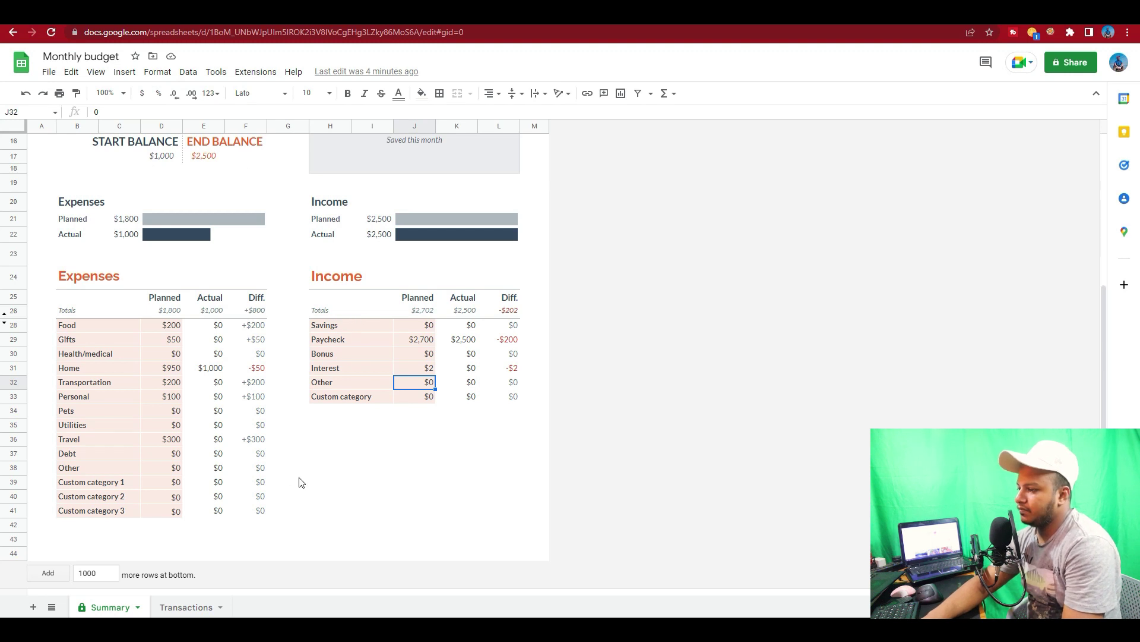
{"action": "left_click", "coordinate": [174, 606]}
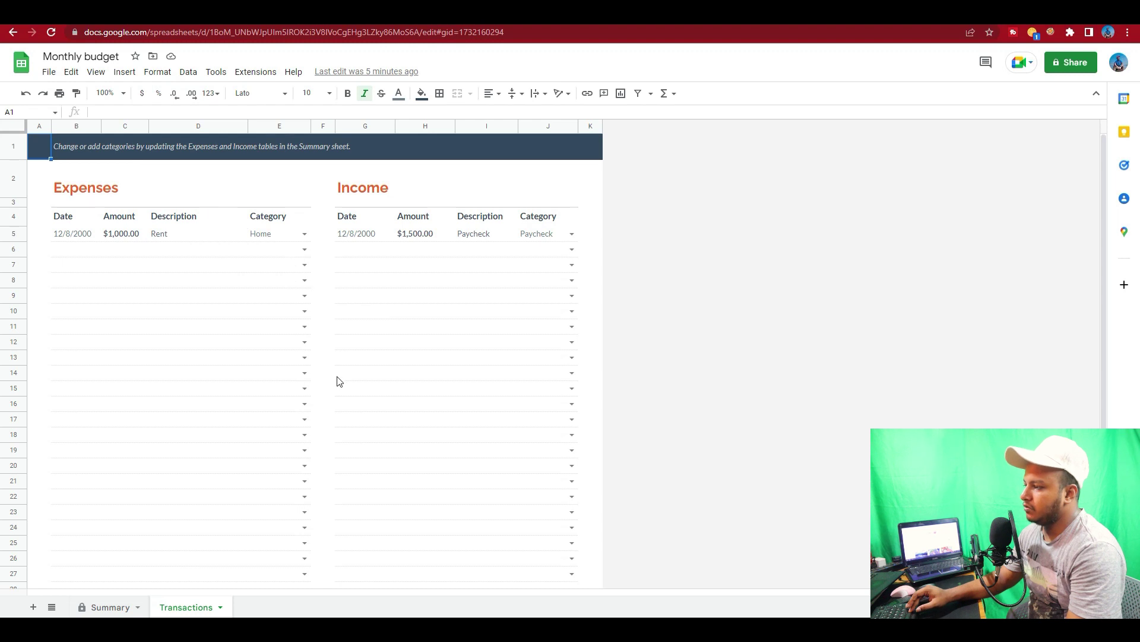
{"action": "scroll", "coordinate": [337, 380], "scroll_direction": "down", "scroll_amount": 5}
{"action": "scroll", "coordinate": [337, 381], "scroll_direction": "up", "scroll_amount": 5}
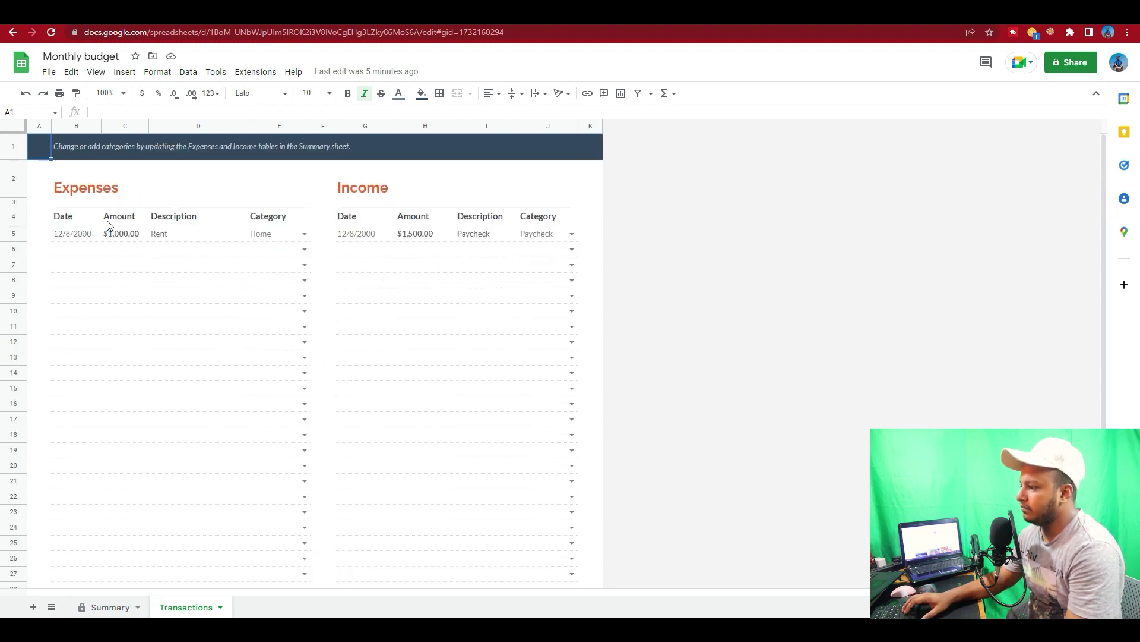
{"action": "left_click", "coordinate": [276, 234]}
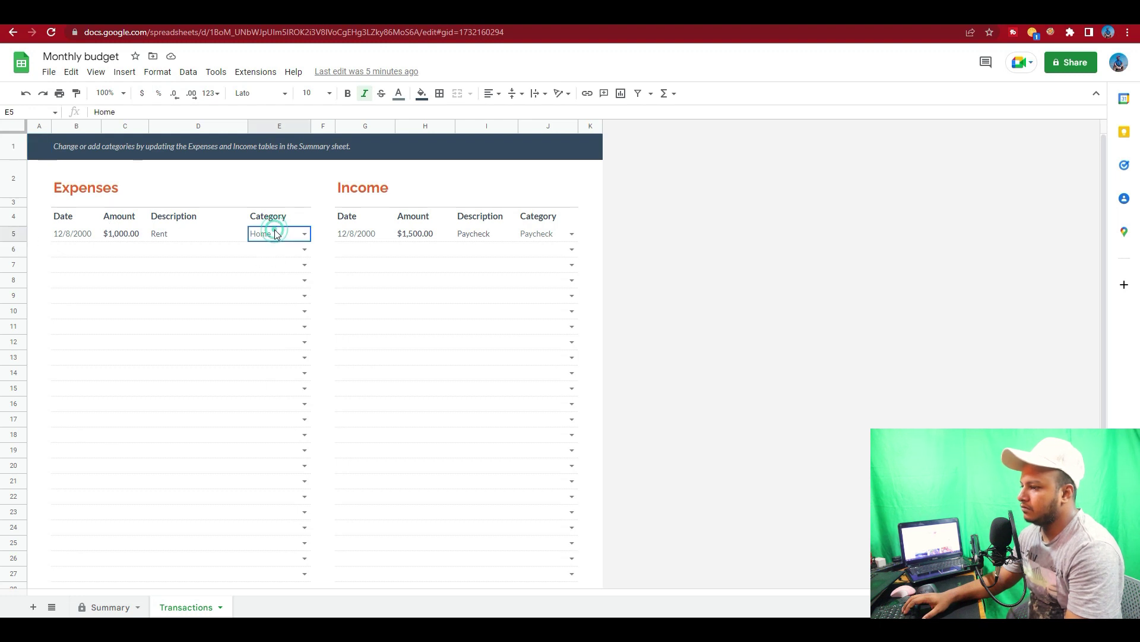
{"action": "left_click", "coordinate": [305, 236]}
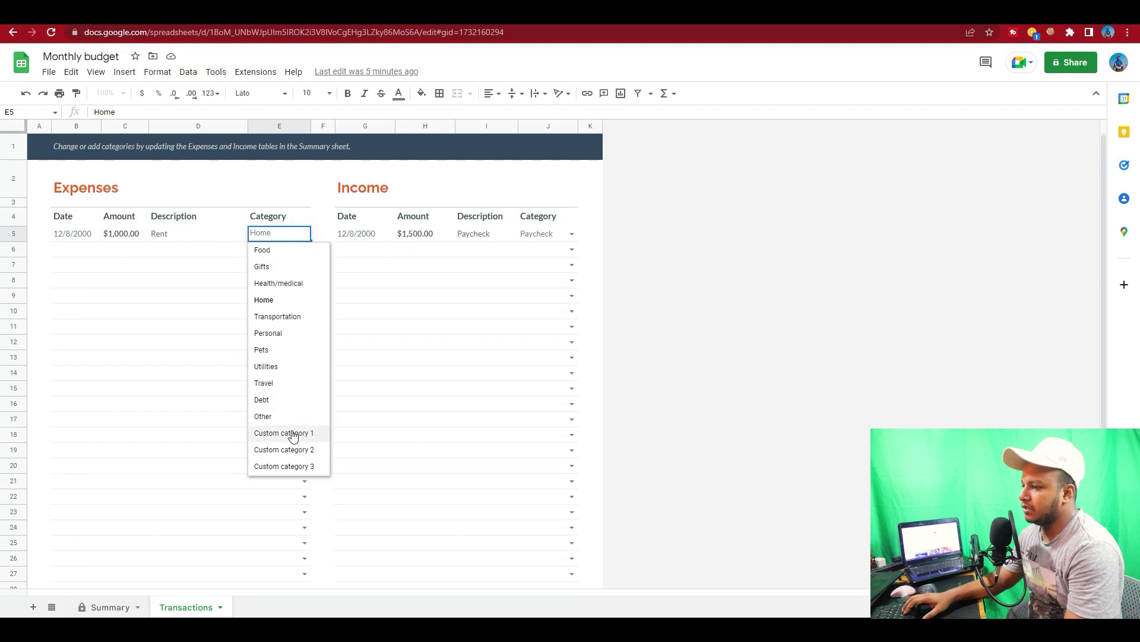
{"action": "left_click", "coordinate": [426, 376]}
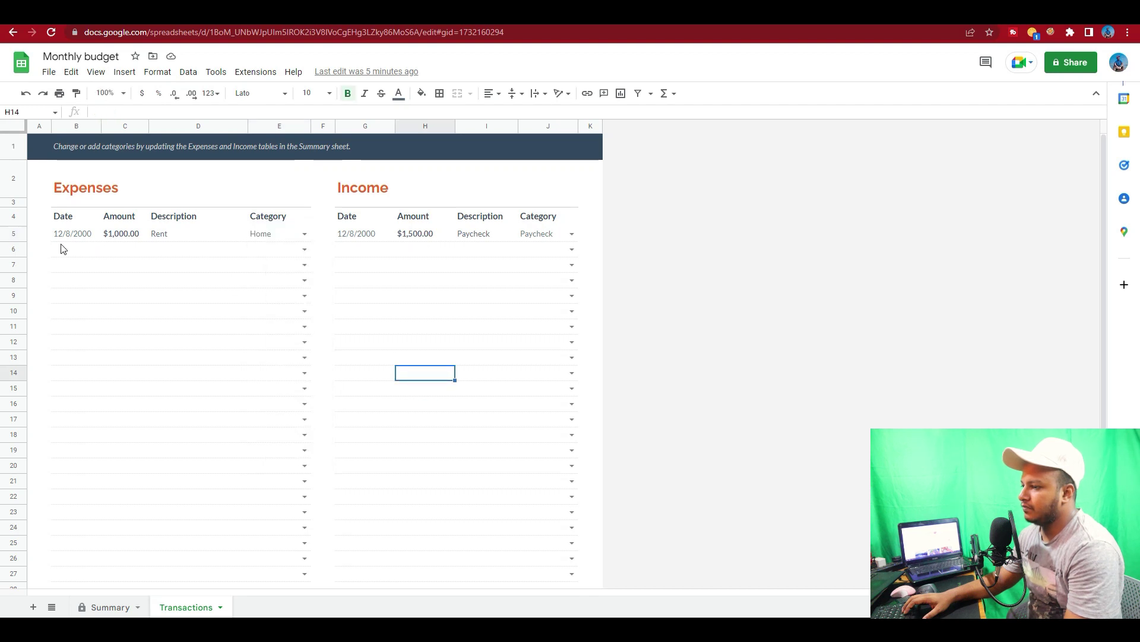
{"action": "mouse_move", "coordinate": [62, 249]}
{"action": "left_mouse_down"}
{"action": "mouse_move", "coordinate": [339, 291]}
{"action": "mouse_move", "coordinate": [514, 381]}
{"action": "mouse_move", "coordinate": [548, 540]}
{"action": "left_mouse_up"}
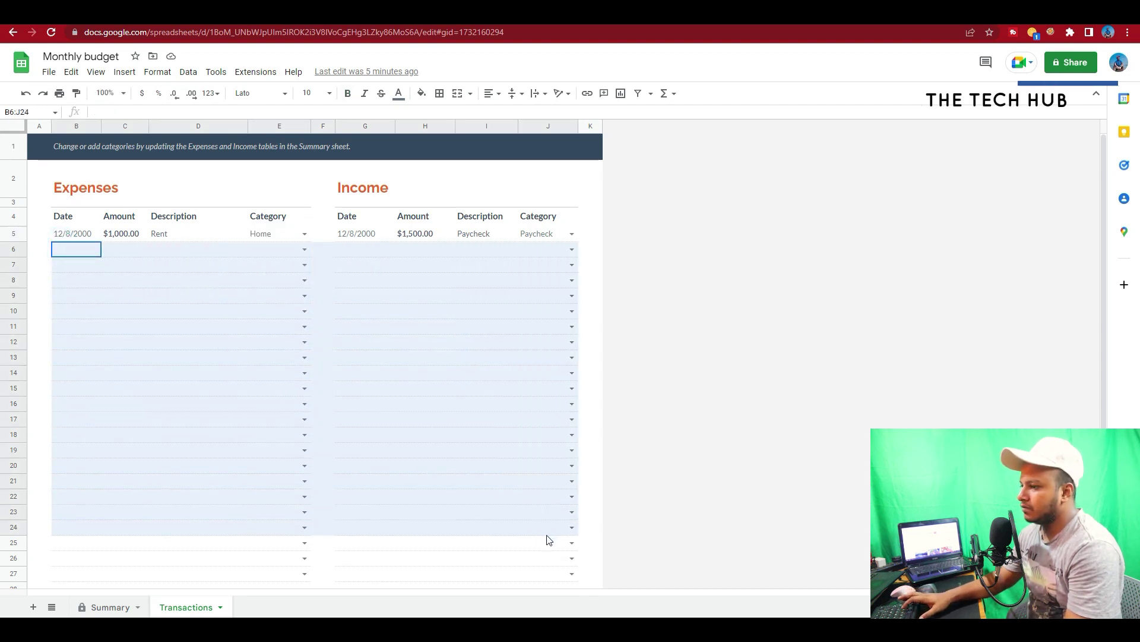
{"action": "left_click", "coordinate": [734, 371]}
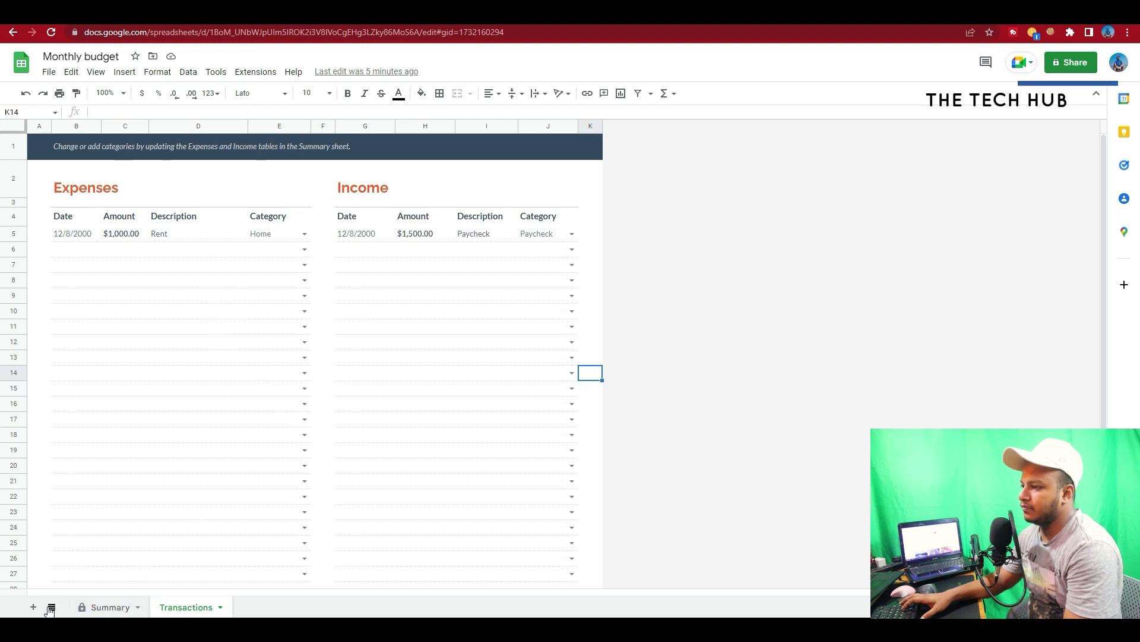
Step: Switch to the Summary sheet and scroll back to row 1 of the Monthly Budget
{"action": "left_click", "coordinate": [51, 607]}
{"action": "left_click", "coordinate": [103, 565]}
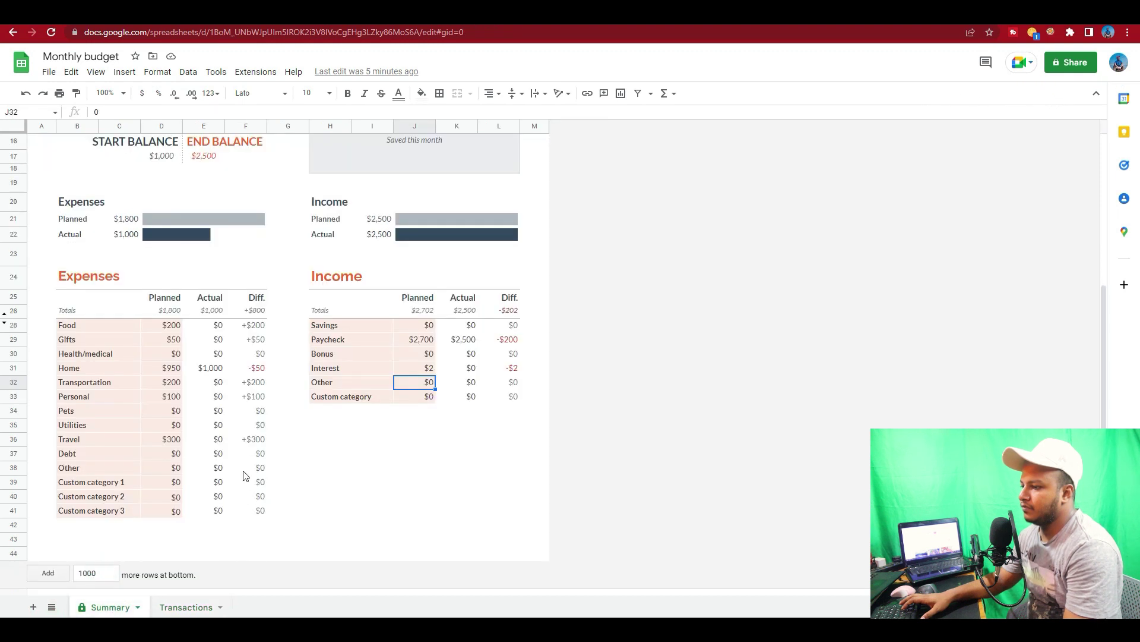
{"action": "scroll", "coordinate": [245, 474], "scroll_direction": "up", "scroll_amount": 3}
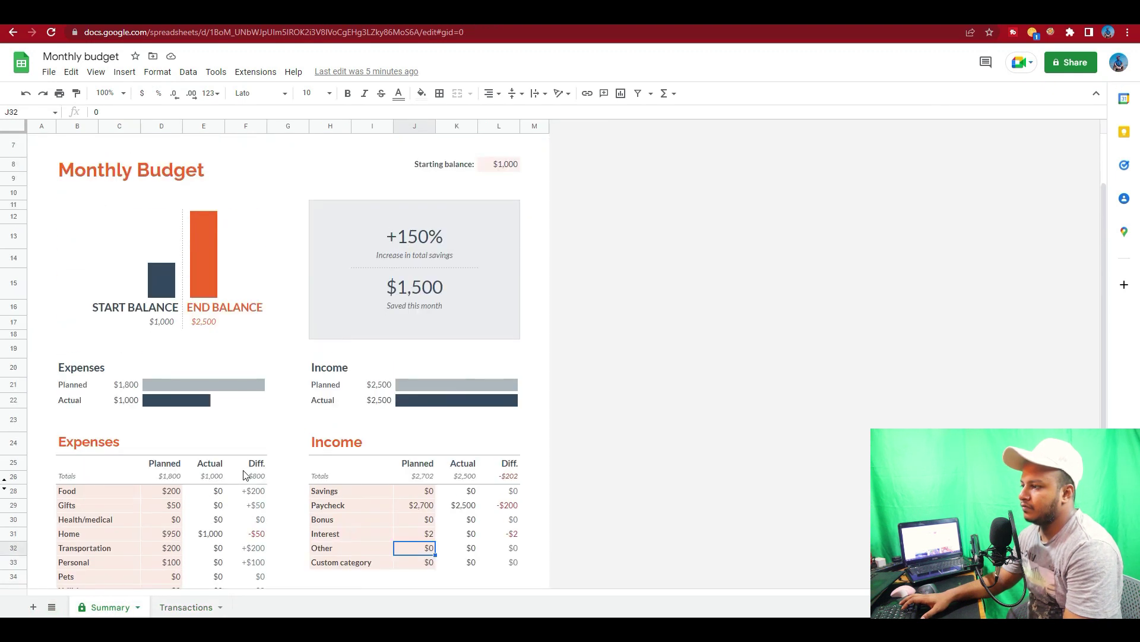
{"action": "scroll", "coordinate": [246, 473], "scroll_direction": "up", "scroll_amount": 2}
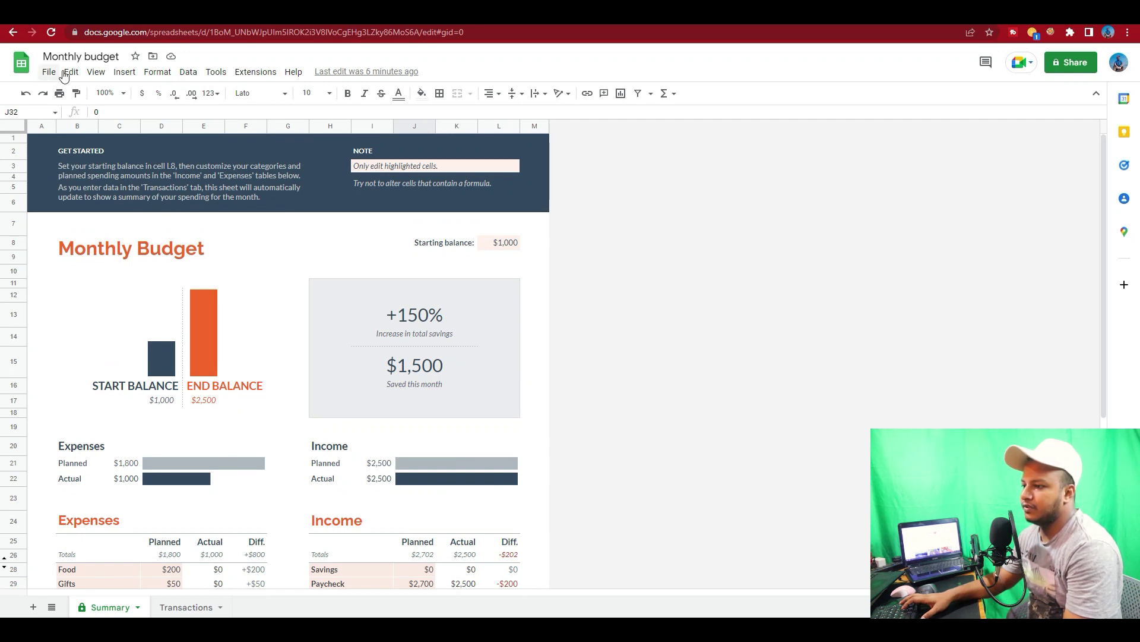
{"action": "left_click", "coordinate": [71, 72]}
{"action": "left_click", "coordinate": [95, 74]}
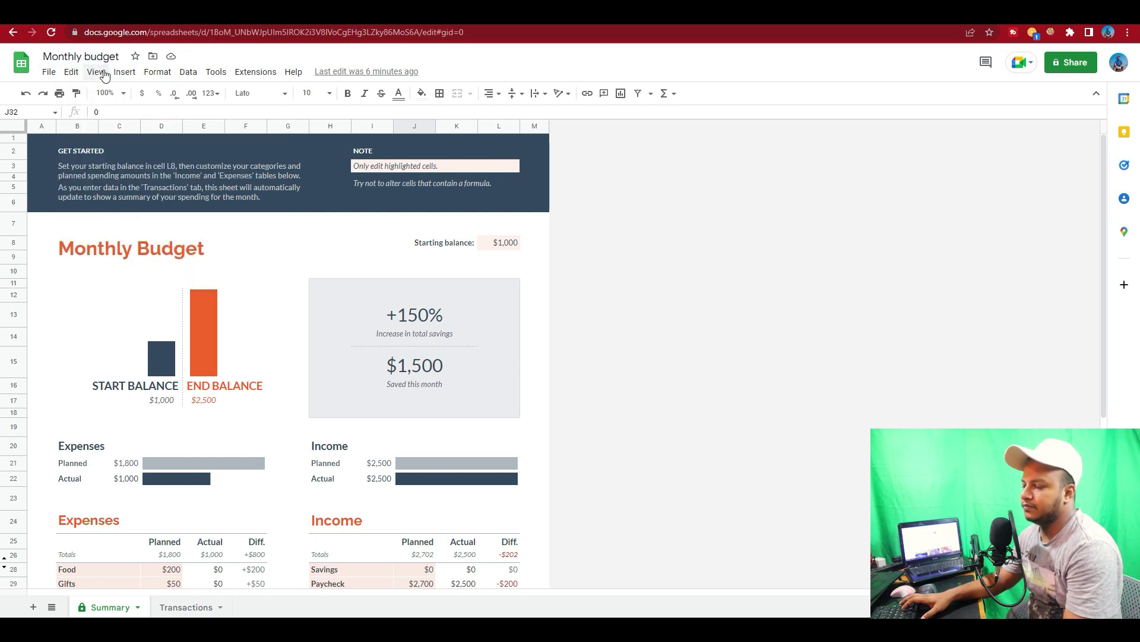
Step: Turn on gridlines through View > Show > Gridlines, accepting the protected-sheet warning
{"action": "left_click", "coordinate": [95, 72]}
{"action": "left_click", "coordinate": [123, 94]}
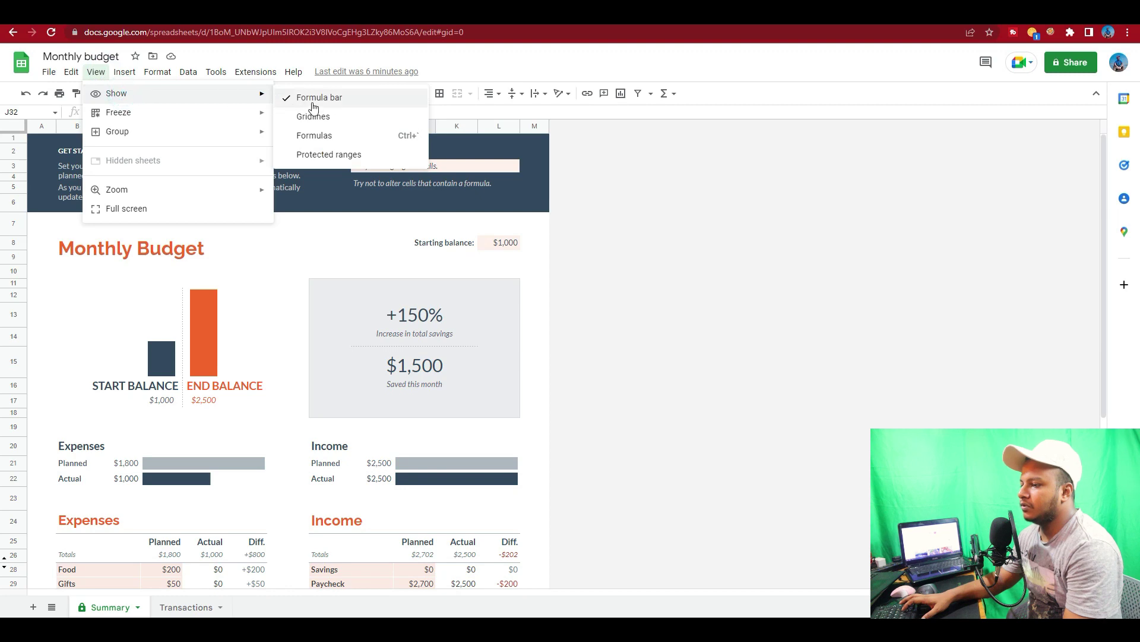
{"action": "left_click", "coordinate": [330, 116]}
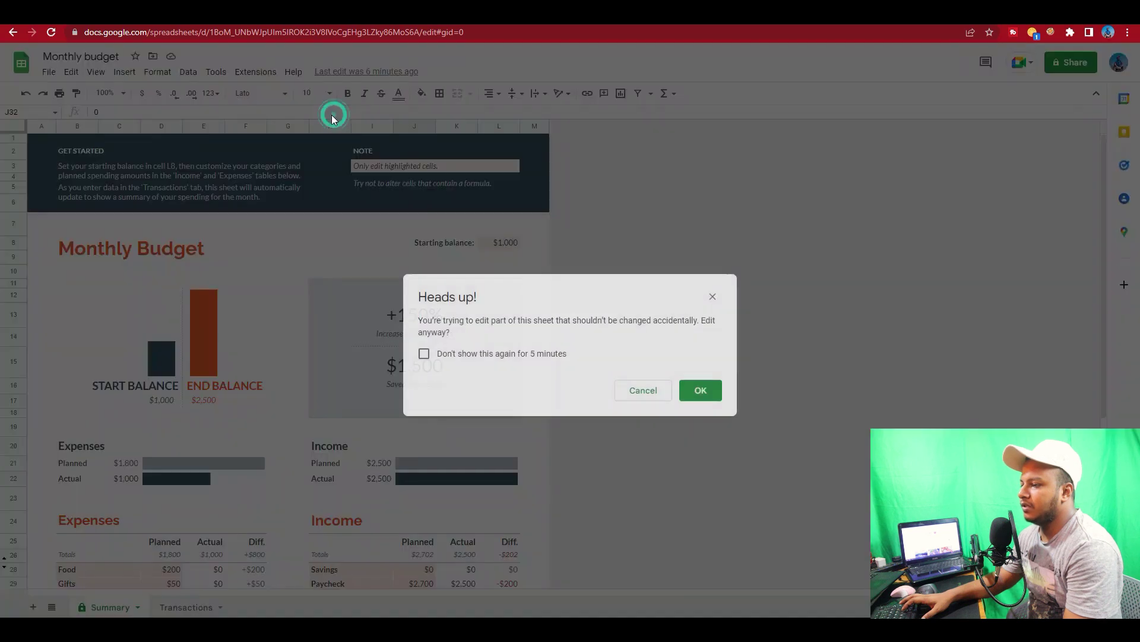
{"action": "left_click", "coordinate": [700, 389]}
{"action": "left_click", "coordinate": [122, 76]}
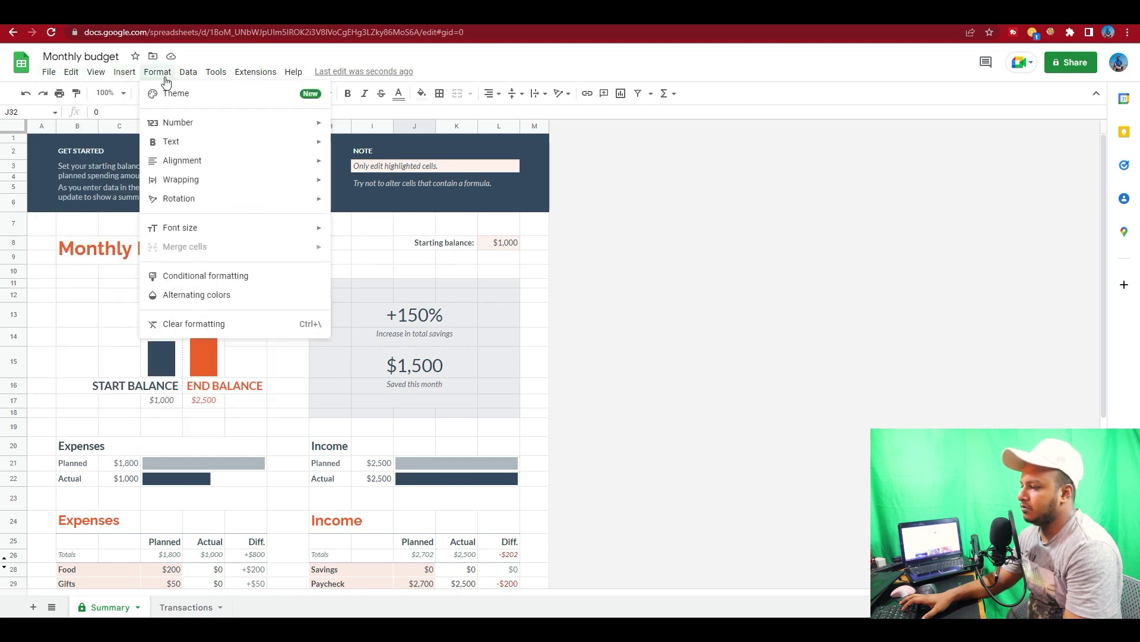
Step: Apply the Standard theme in place of Sheets Classic from the Themes panel
{"action": "left_click", "coordinate": [280, 99]}
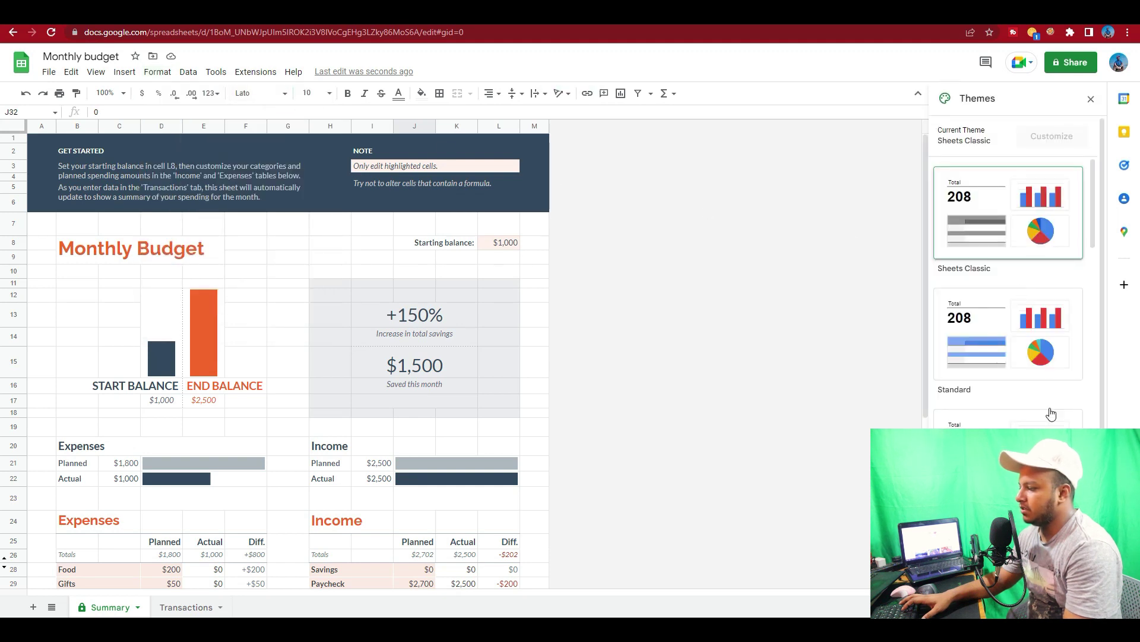
{"action": "left_click", "coordinate": [1050, 354]}
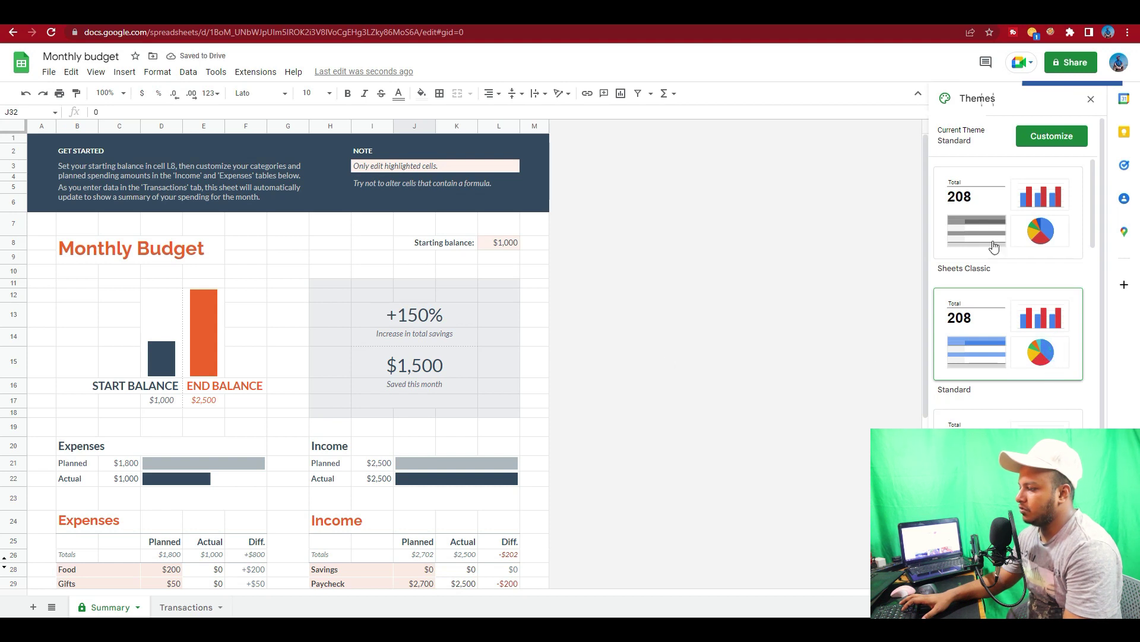
{"action": "left_click", "coordinate": [1052, 140]}
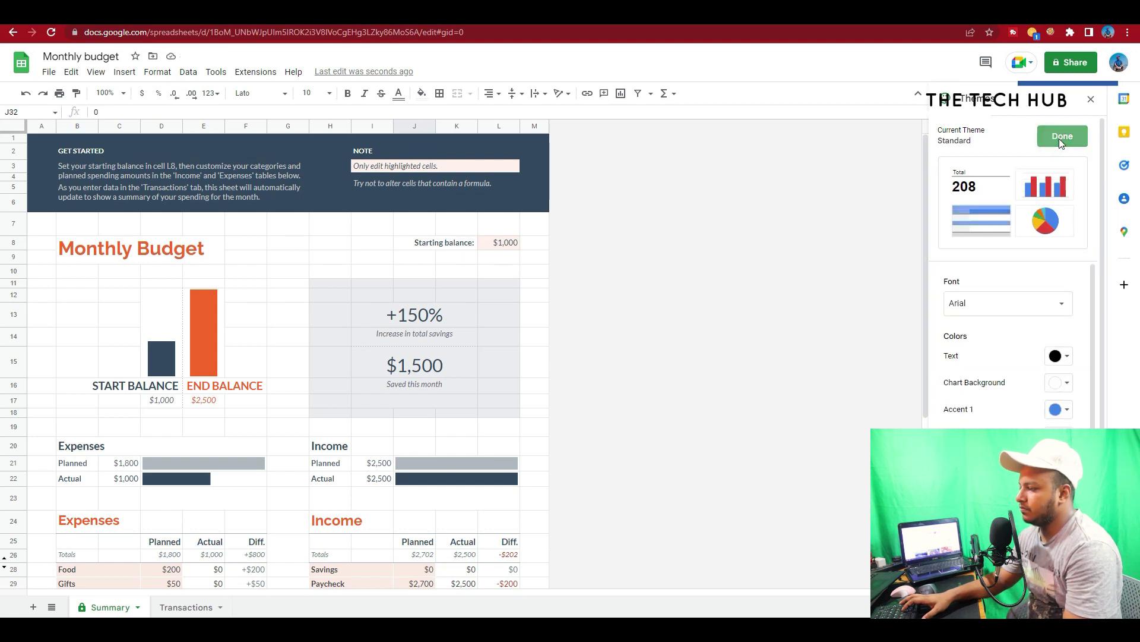
{"action": "left_click", "coordinate": [1054, 138]}
Step: Scroll through the other available themes such as Cozy, Groovy and Calm
{"action": "scroll", "coordinate": [1008, 291], "scroll_direction": "down", "scroll_amount": 2}
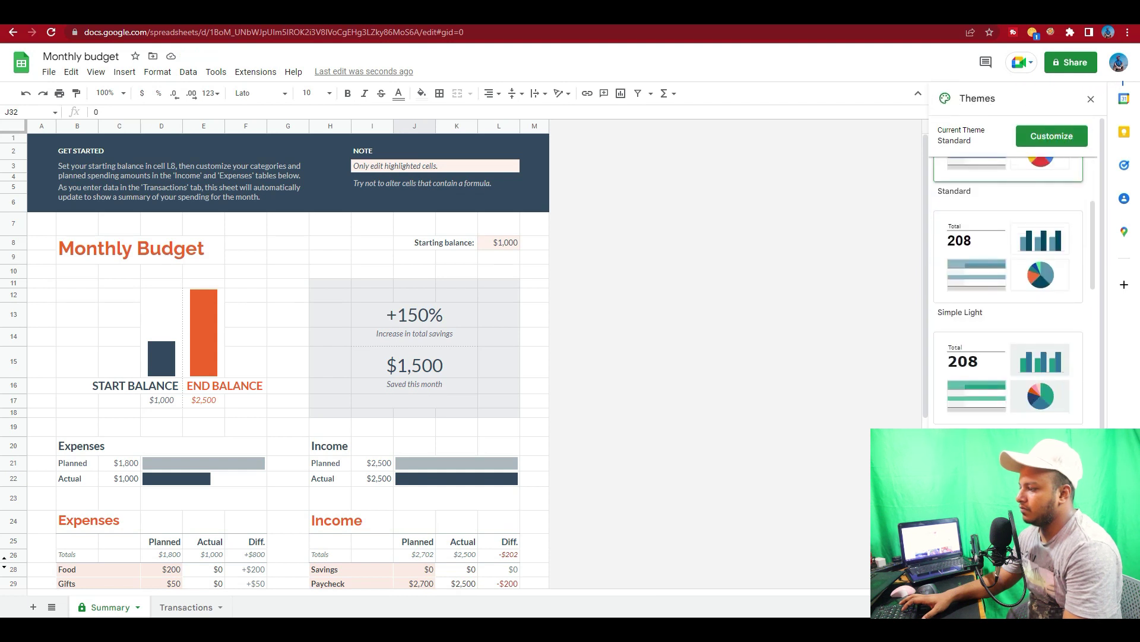
{"action": "scroll", "coordinate": [1008, 292], "scroll_direction": "down", "scroll_amount": 2}
{"action": "scroll", "coordinate": [1008, 291], "scroll_direction": "down", "scroll_amount": 2}
{"action": "scroll", "coordinate": [1008, 291], "scroll_direction": "down", "scroll_amount": 2}
{"action": "scroll", "coordinate": [1008, 291], "scroll_direction": "down", "scroll_amount": 2}
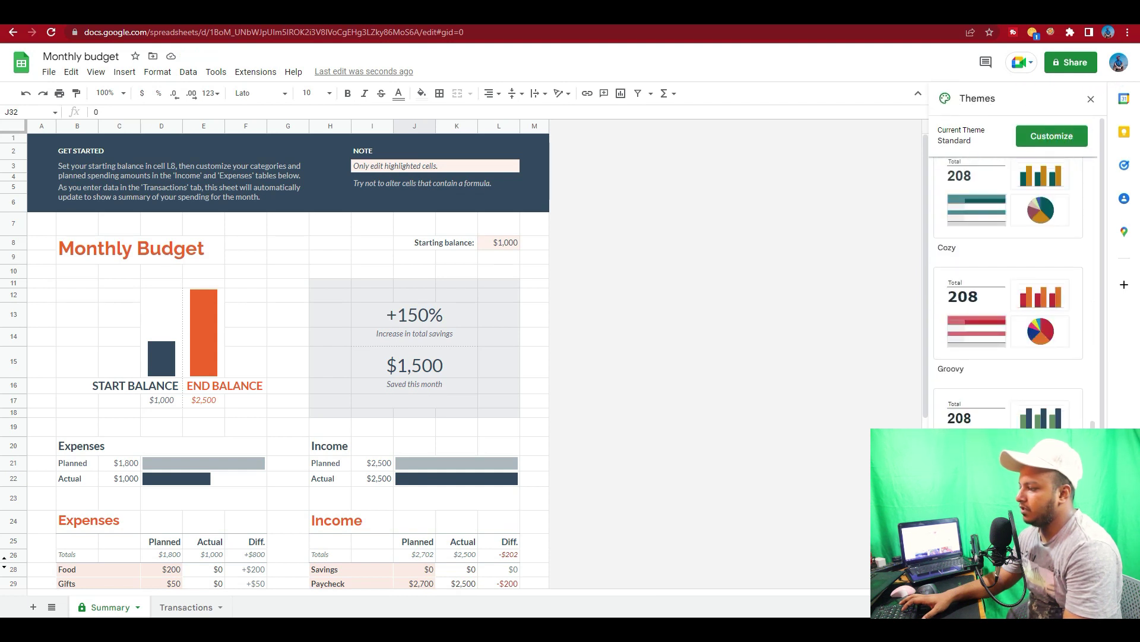
{"action": "scroll", "coordinate": [1008, 291], "scroll_direction": "down", "scroll_amount": 2}
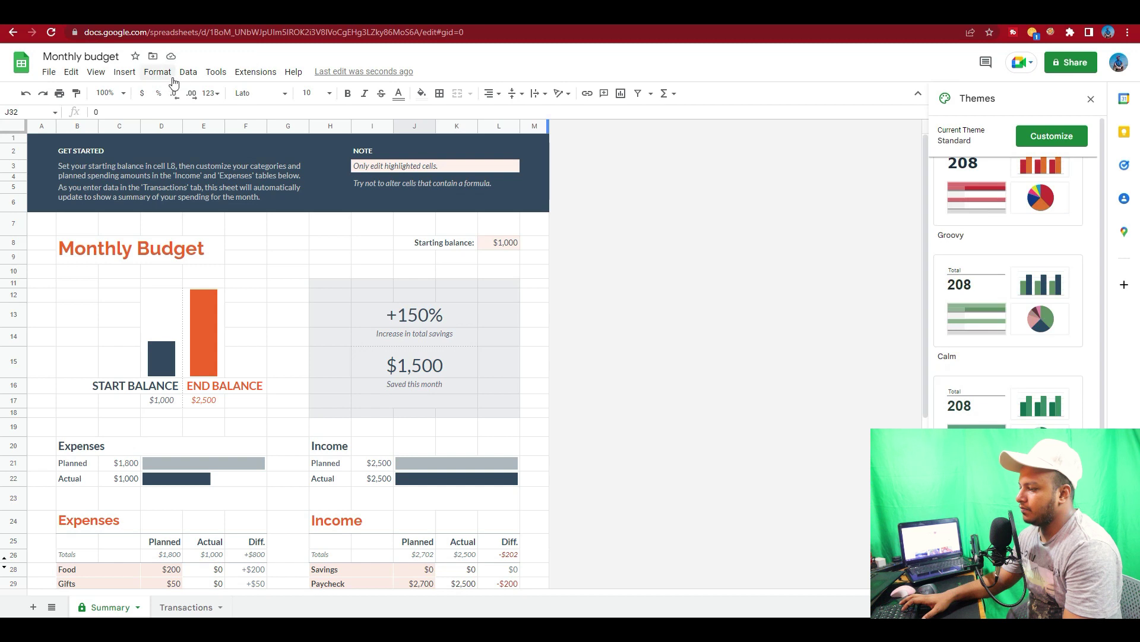
{"action": "left_click", "coordinate": [157, 72]}
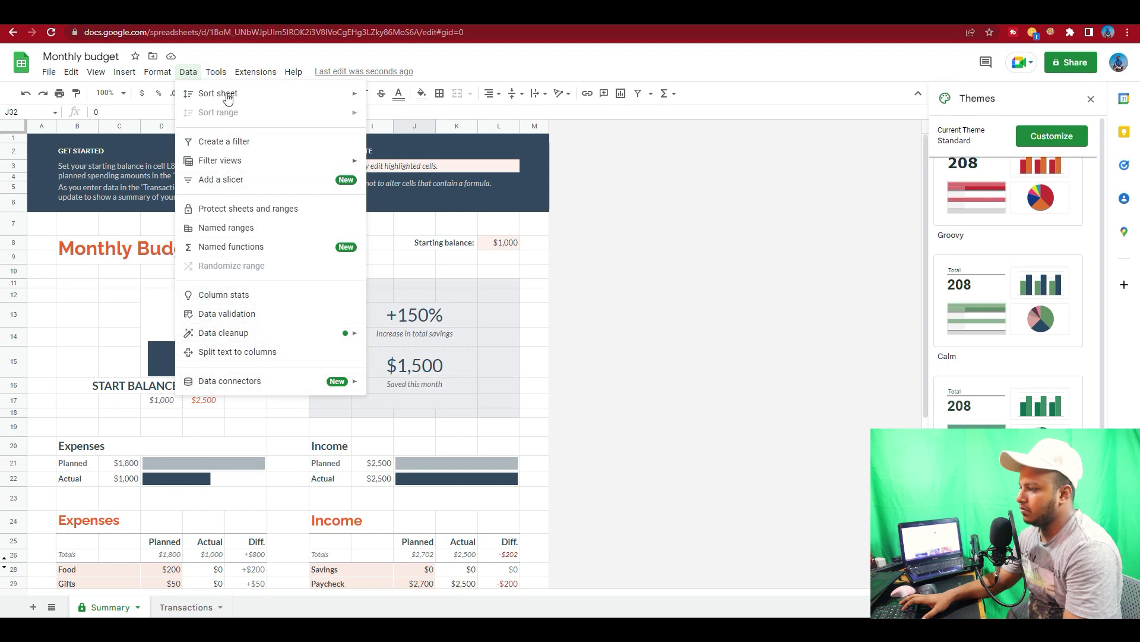
{"action": "left_click", "coordinate": [216, 72]}
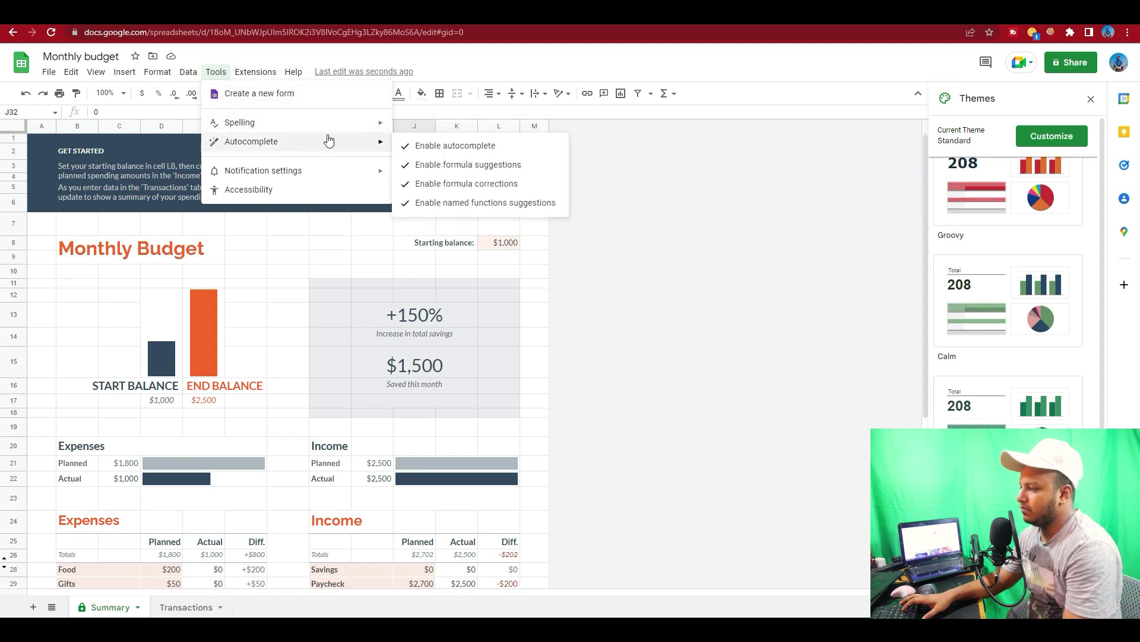
{"action": "mouse_move", "coordinate": [255, 71]}
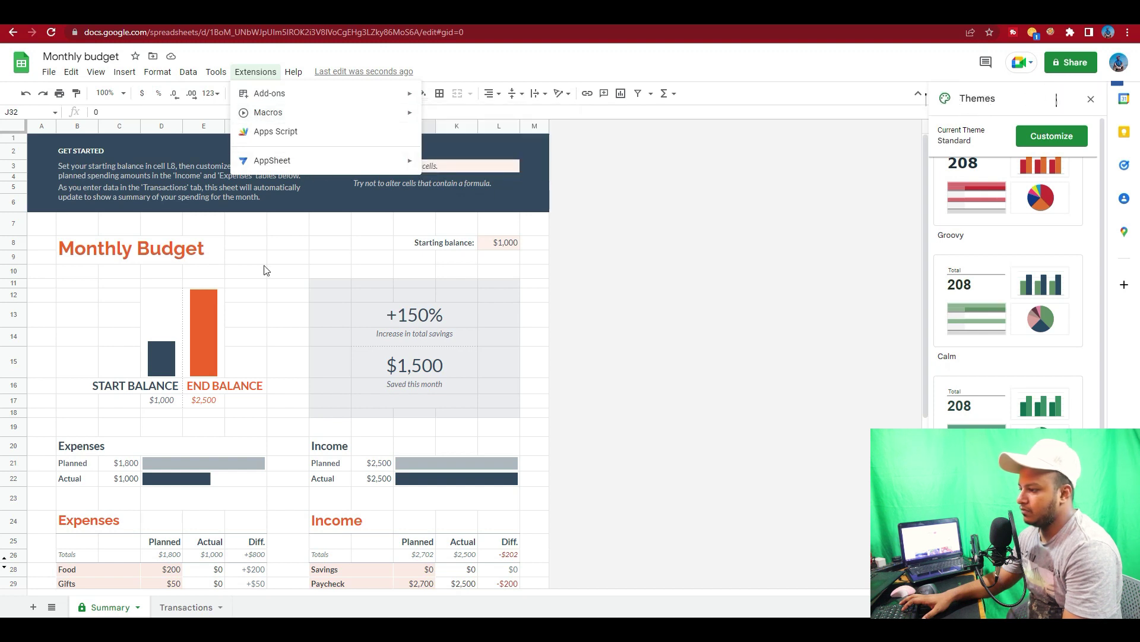
{"action": "left_click", "coordinate": [726, 298]}
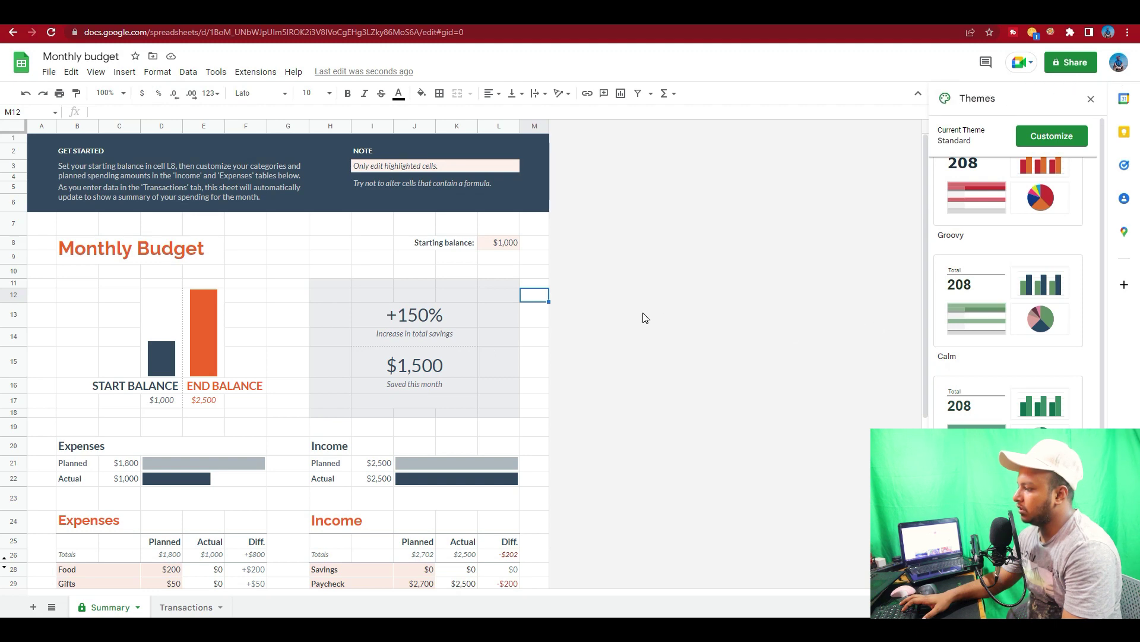
{"action": "scroll", "coordinate": [645, 317], "scroll_direction": "down", "scroll_amount": 3}
{"action": "scroll", "coordinate": [645, 318], "scroll_direction": "up", "scroll_amount": 3}
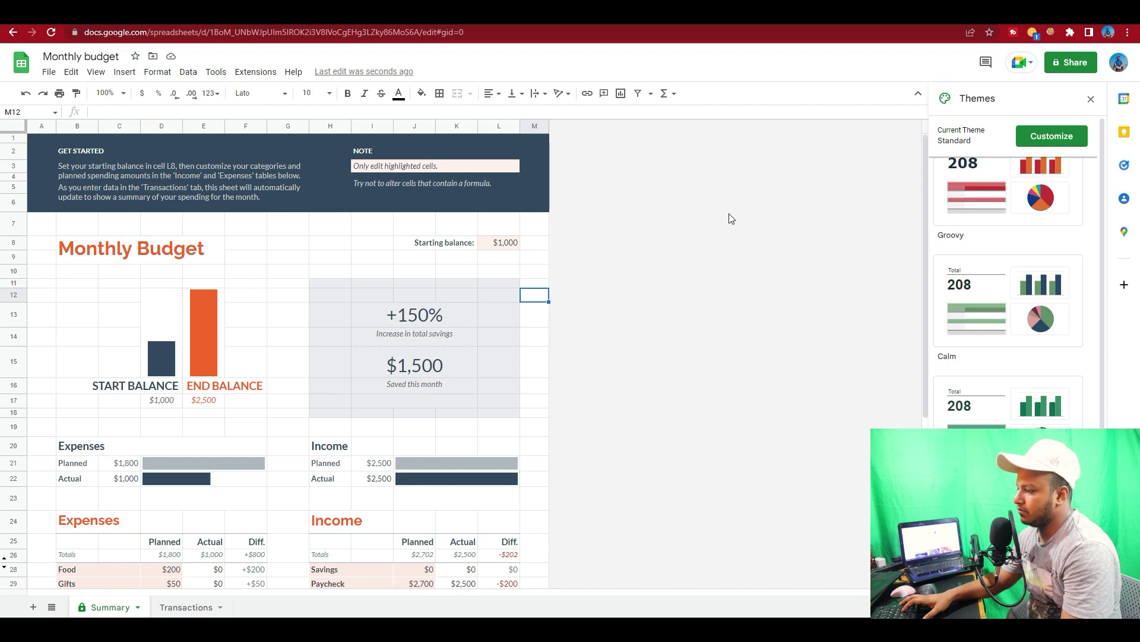
{"action": "scroll", "coordinate": [752, 294], "scroll_direction": "down", "scroll_amount": 1}
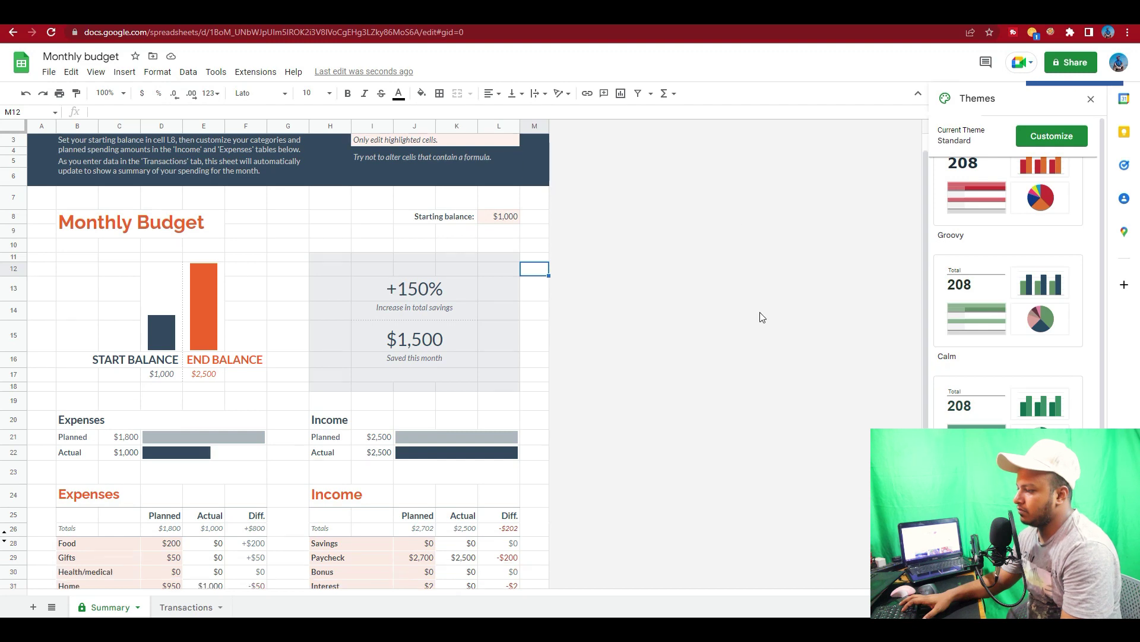
{"action": "scroll", "coordinate": [757, 305], "scroll_direction": "down", "scroll_amount": 3}
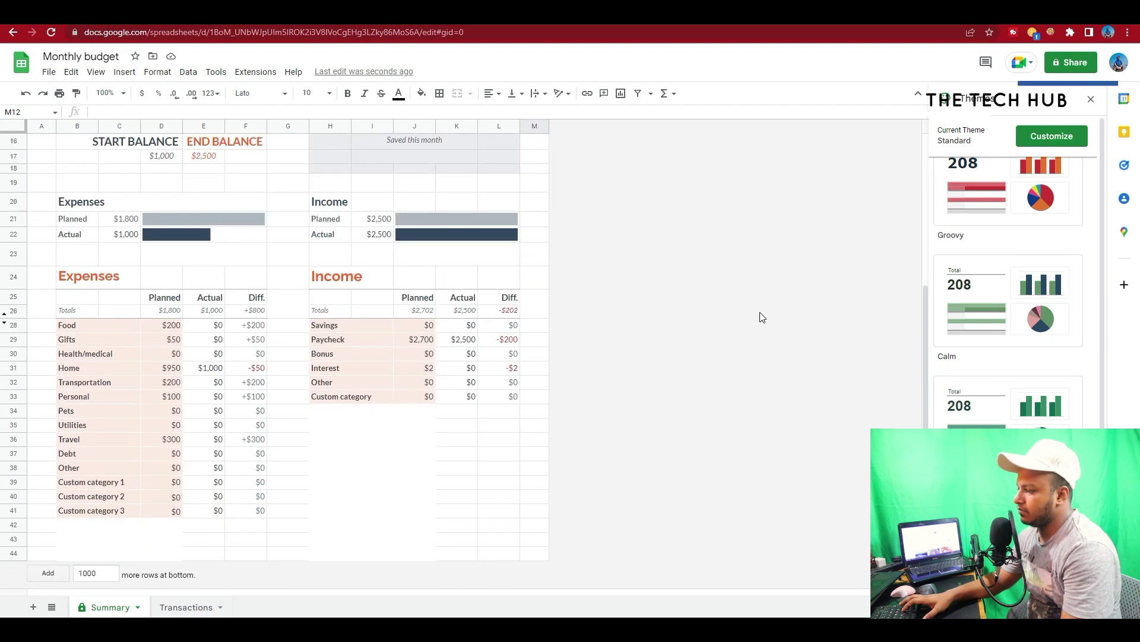